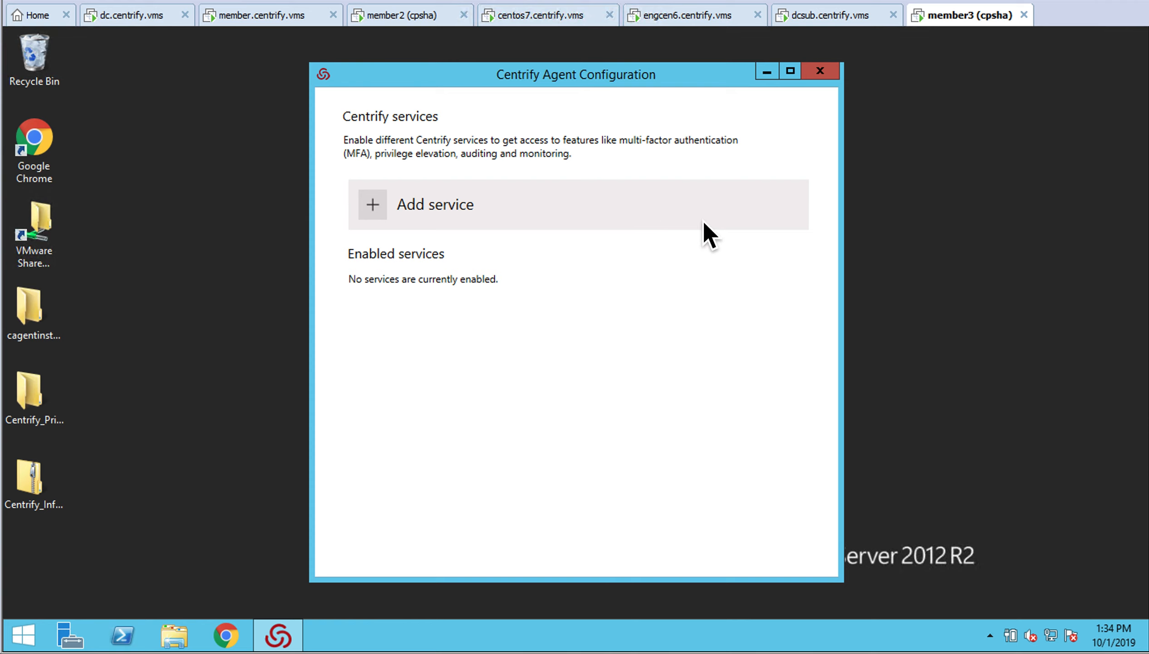
# Open the Centrify Services dialog to see which services can be enabled on this server
pyautogui.click(374, 205)
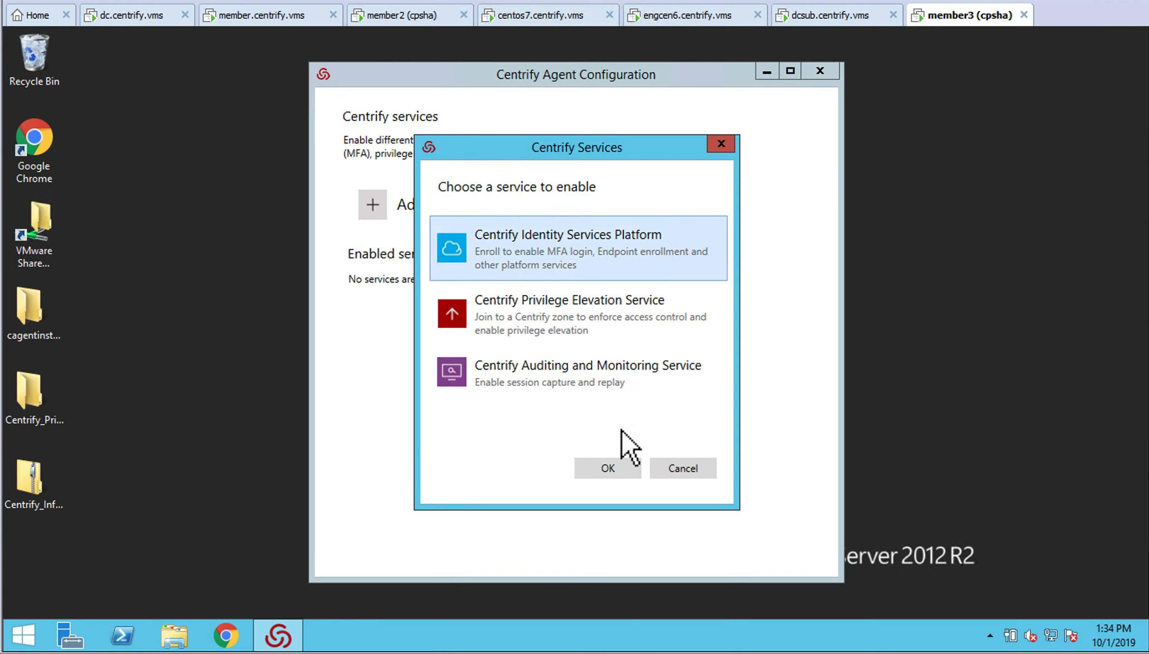
# Enable Centrify Identity Services Platform on aaa0054.my.centrify-dev.net with login MFA for all AD accounts
pyautogui.click(613, 469)
pyautogui.click(624, 274)
pyautogui.click(576, 306)
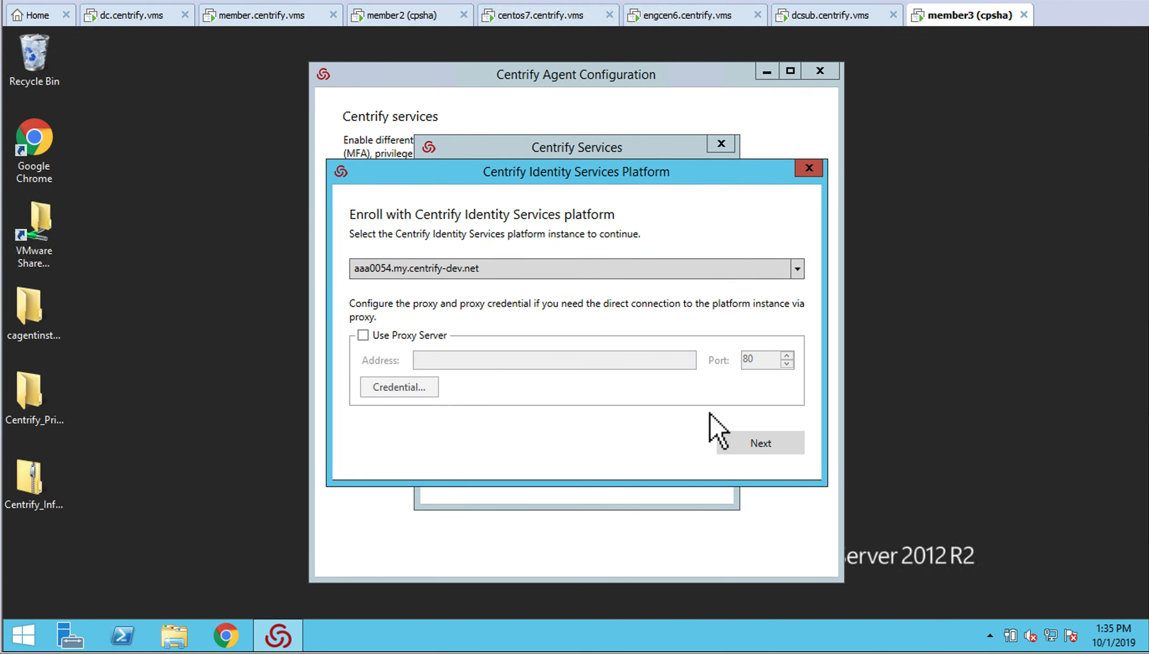
pyautogui.click(740, 447)
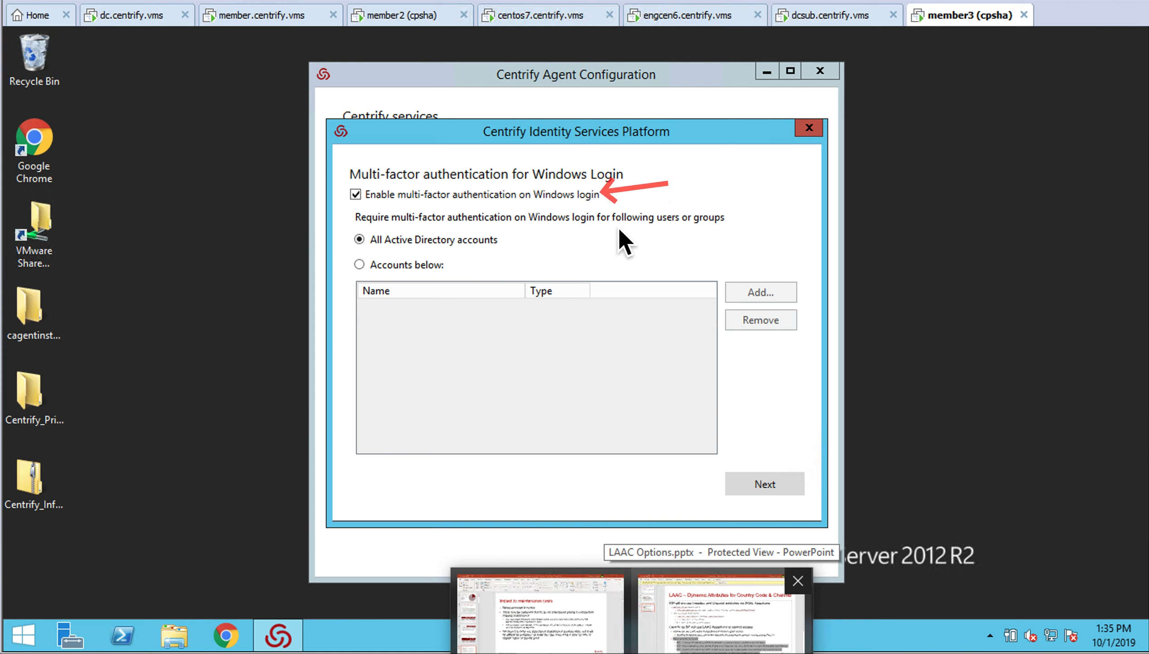
pyautogui.moveTo(593, 230); pyautogui.dragTo(514, 243)
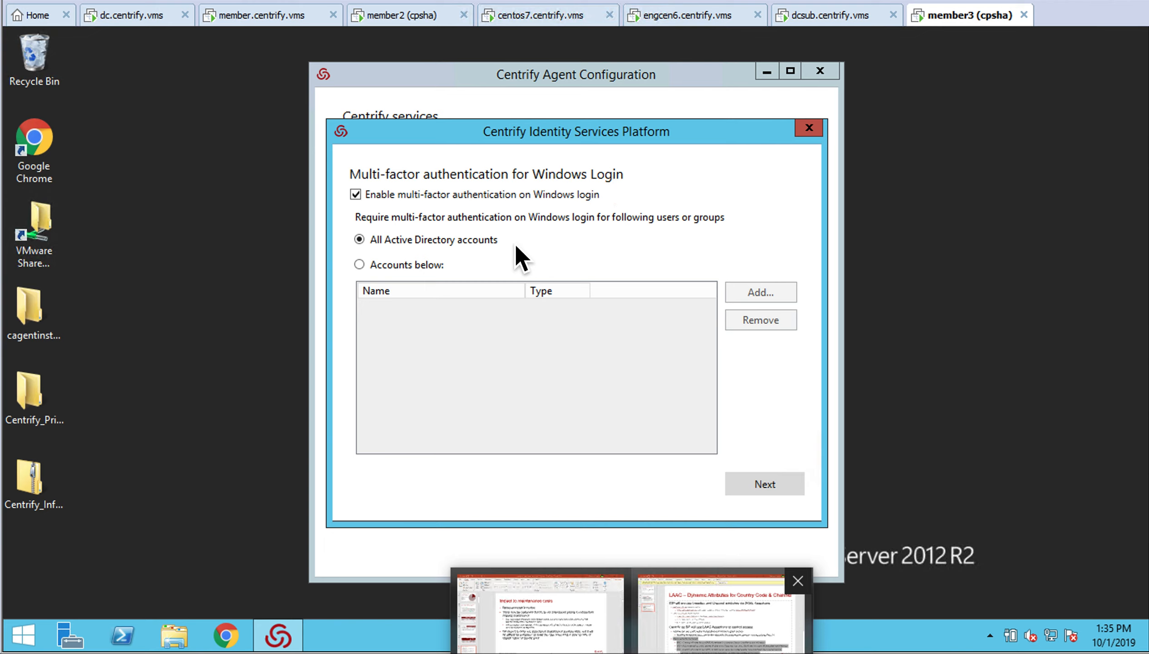
pyautogui.click(769, 491)
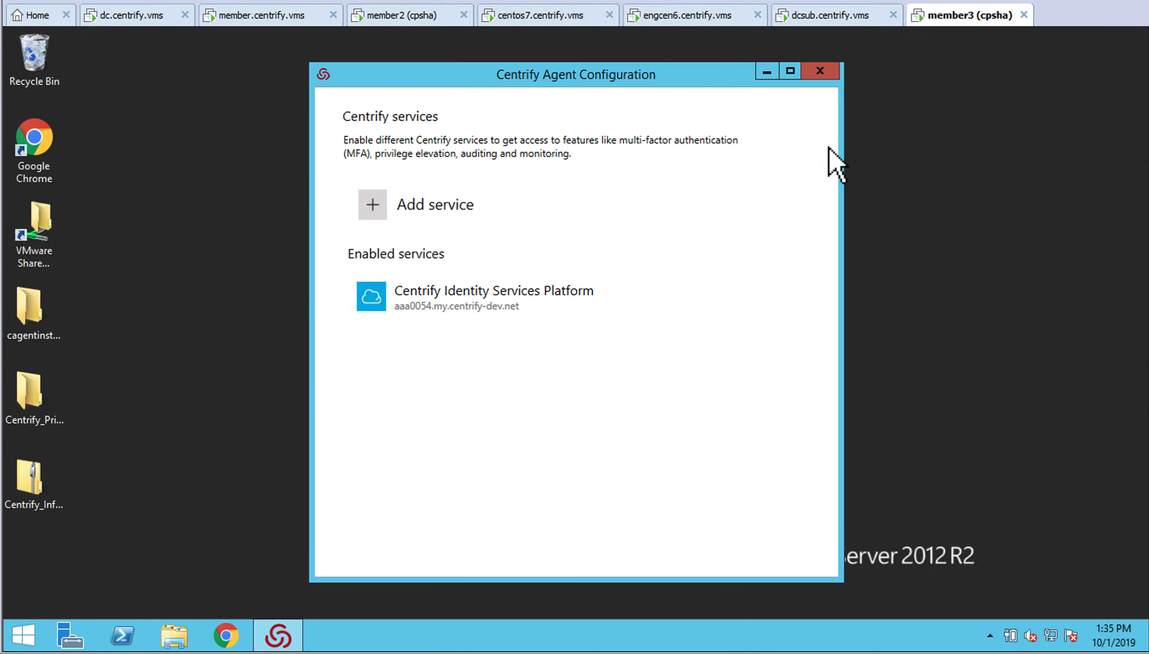
# Close the agent configuration window and sign out of Windows
pyautogui.click(822, 72)
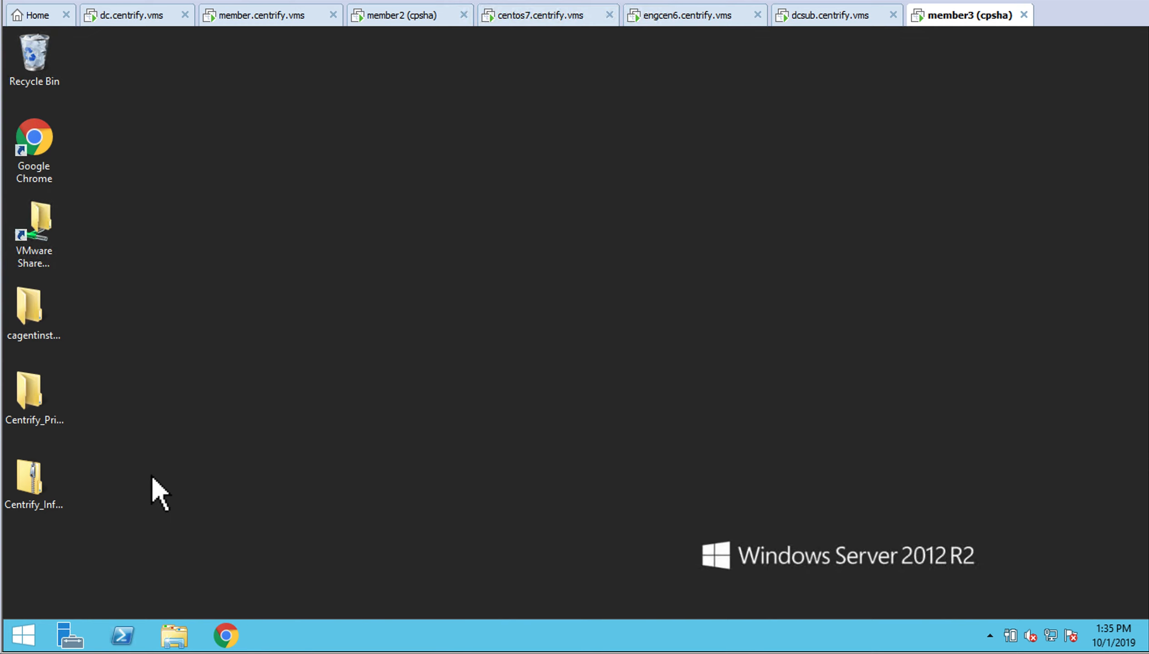
pyautogui.rightClick(41, 636)
pyautogui.moveTo(82, 602)
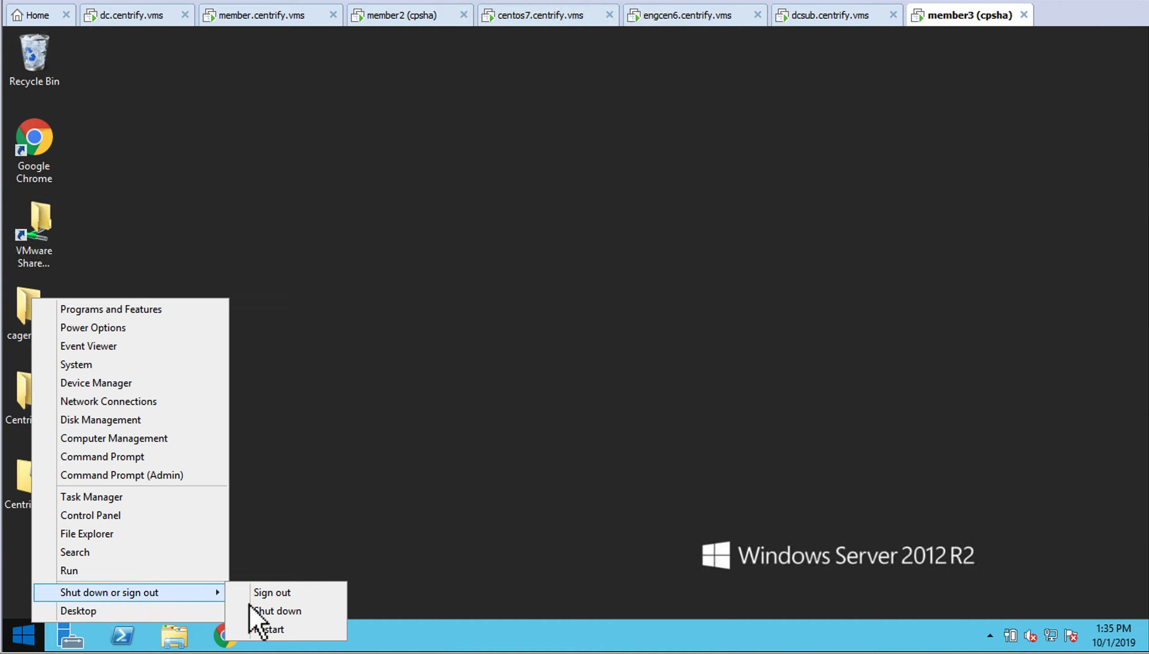
pyautogui.click(303, 610)
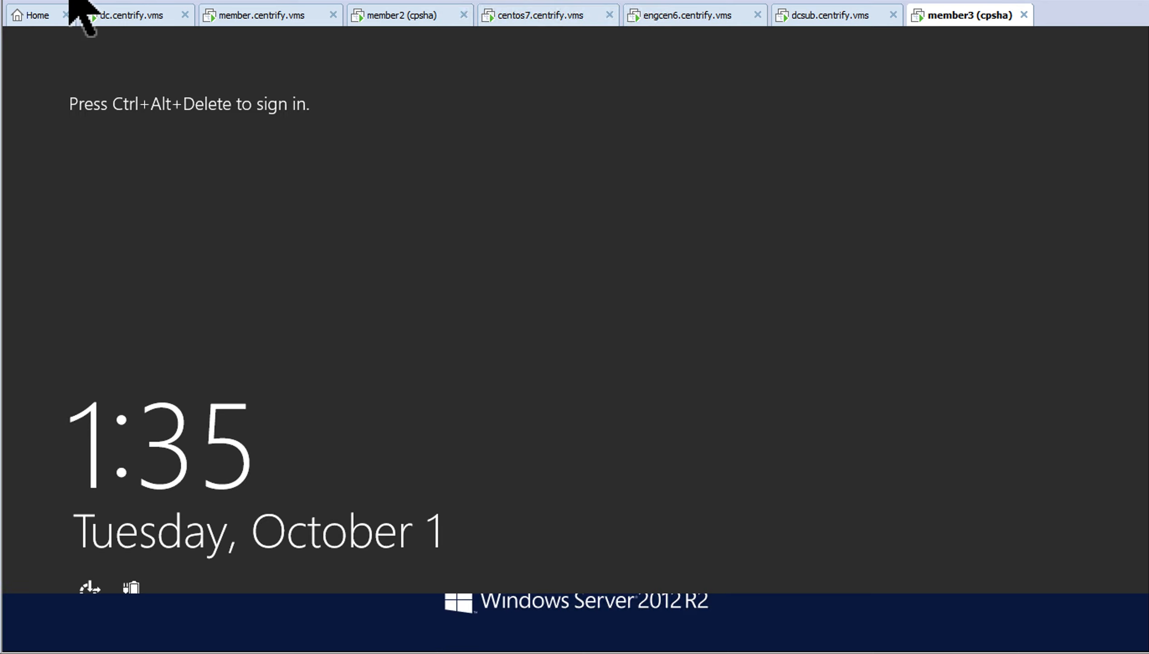
# Sign back in with the account password and answer the Centrify security question
pyautogui.hotkey('ctrl', 'alt', 'Delete')
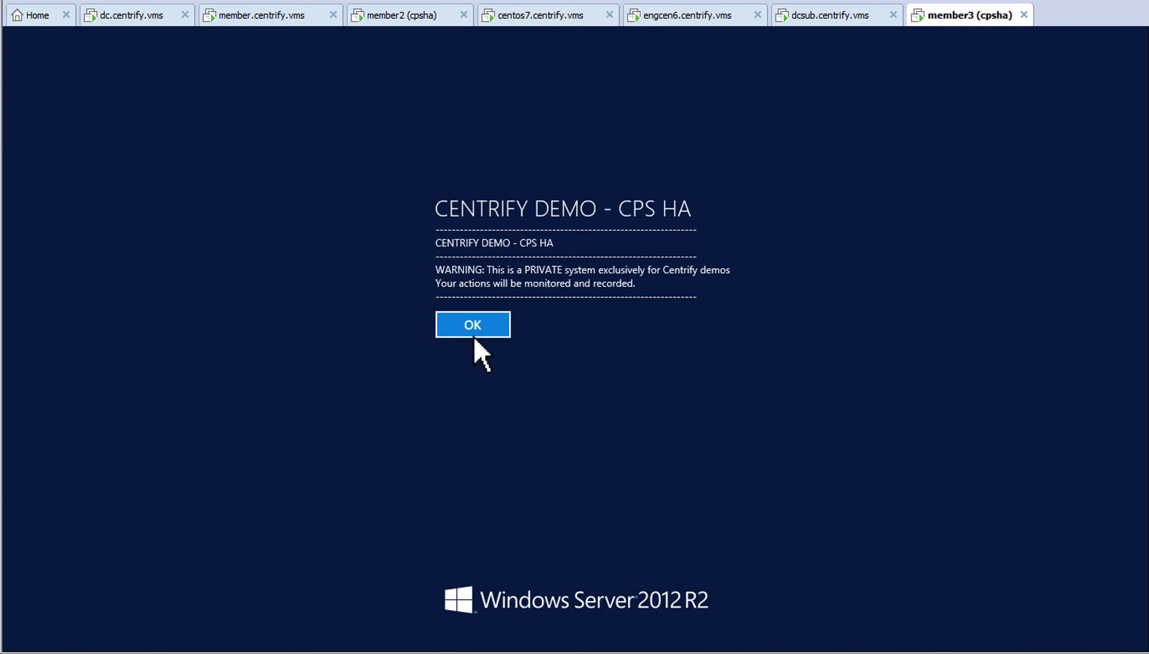
pyautogui.click(474, 337)
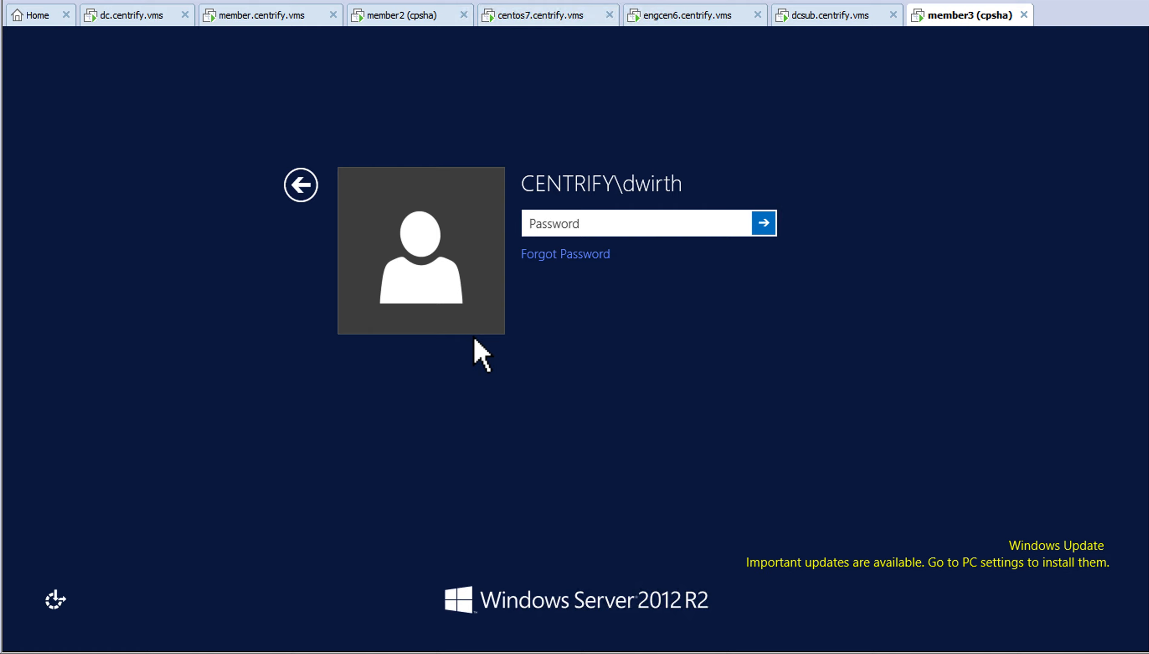
pyautogui.write('********')
pyautogui.press('Return')
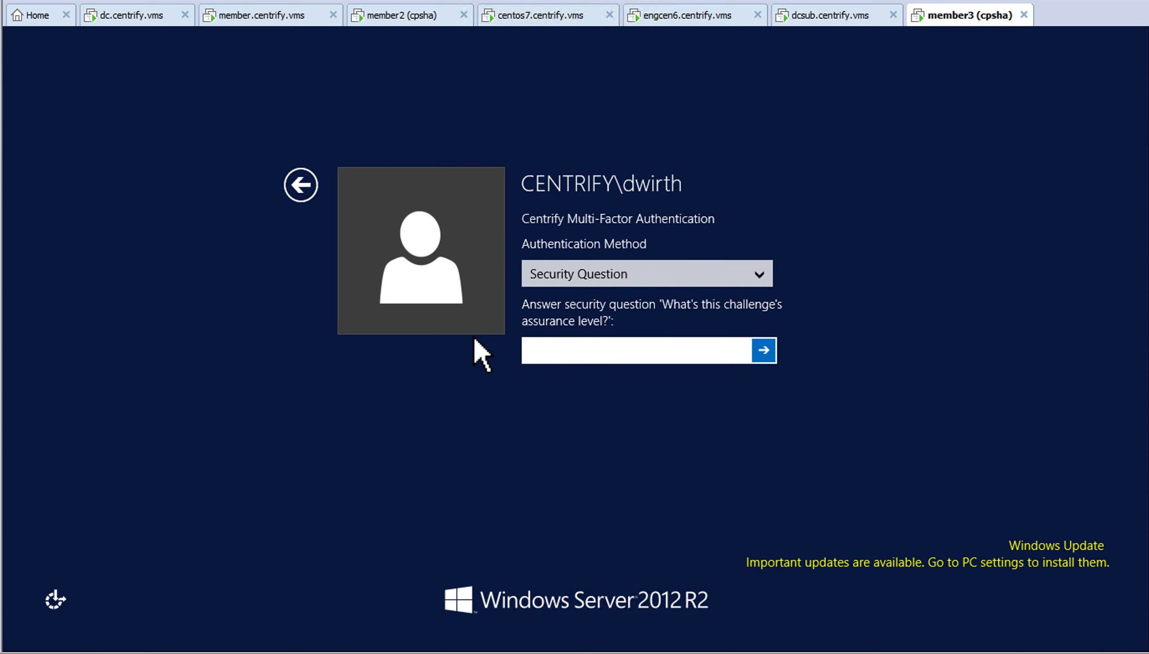
pyautogui.click(762, 277)
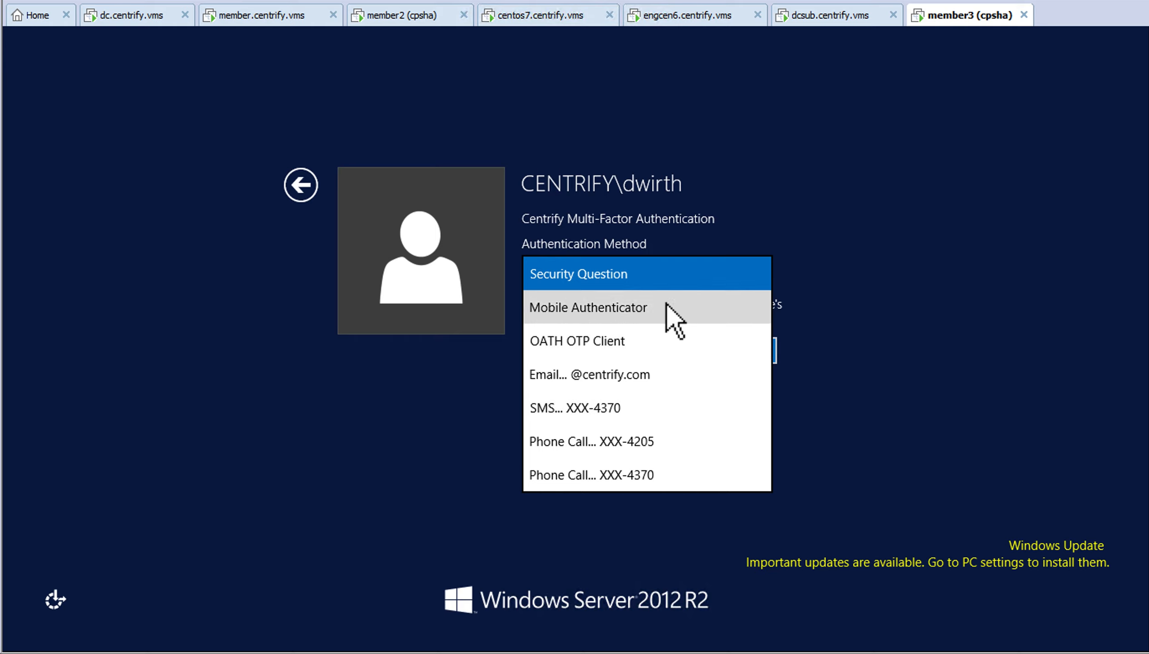
pyautogui.click(658, 279)
pyautogui.write('•••••')
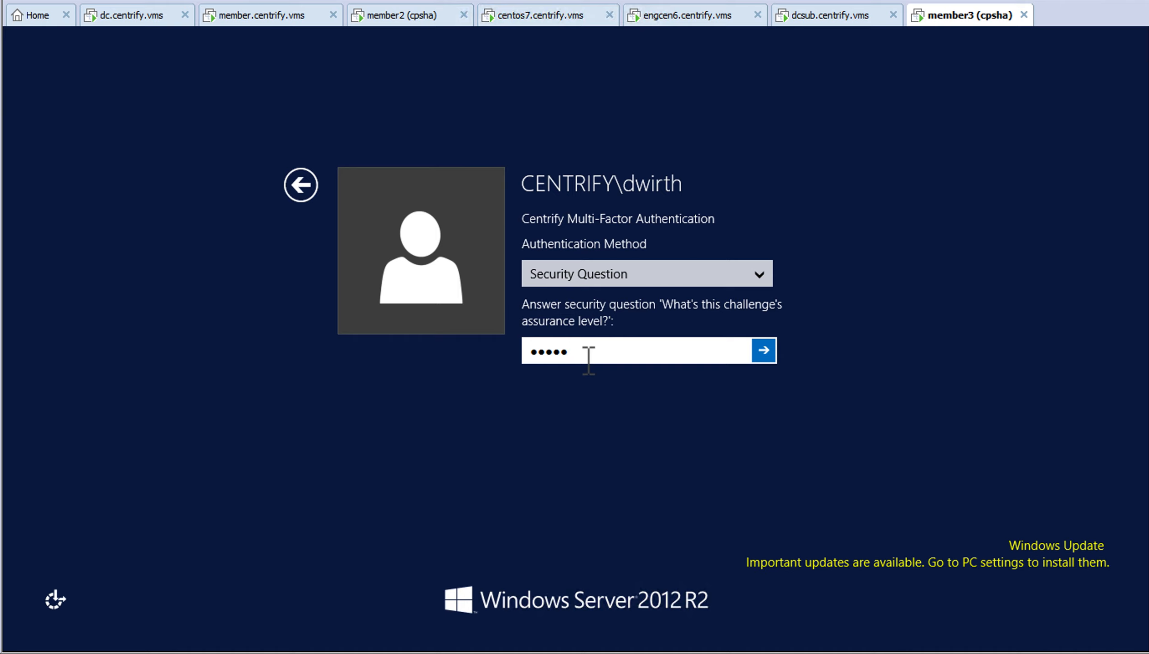
pyautogui.press('Return')
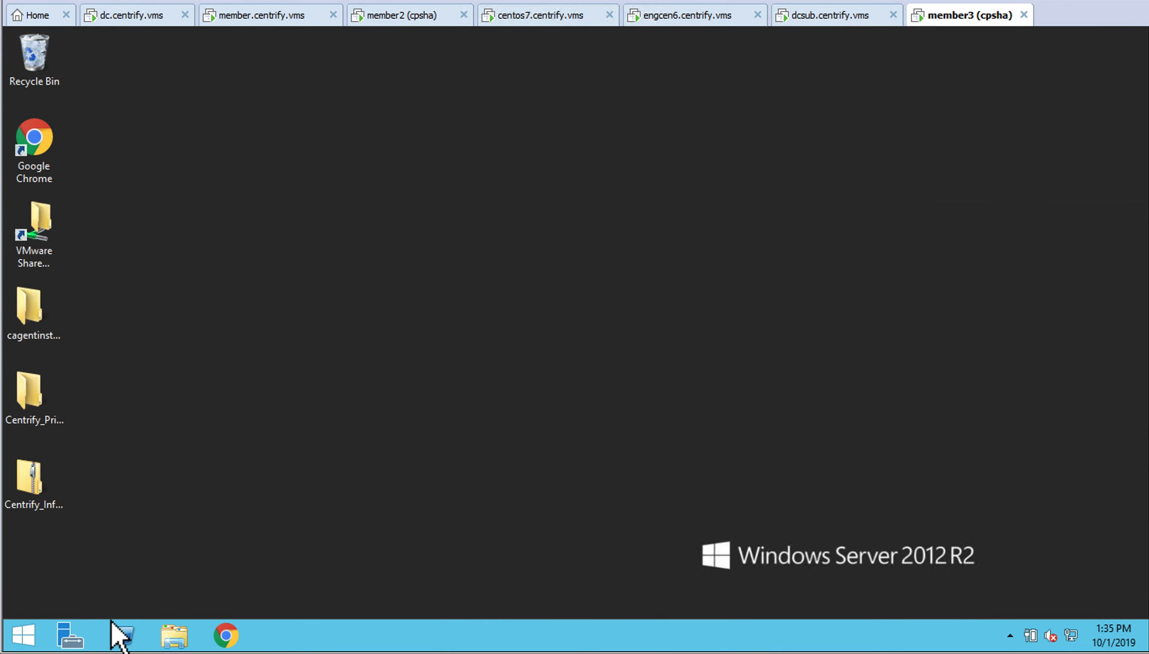
# Sign out of Windows via the Start menu, then switch to the member.centrify.vms machine
pyautogui.rightClick(42, 638)
pyautogui.moveTo(92, 593)
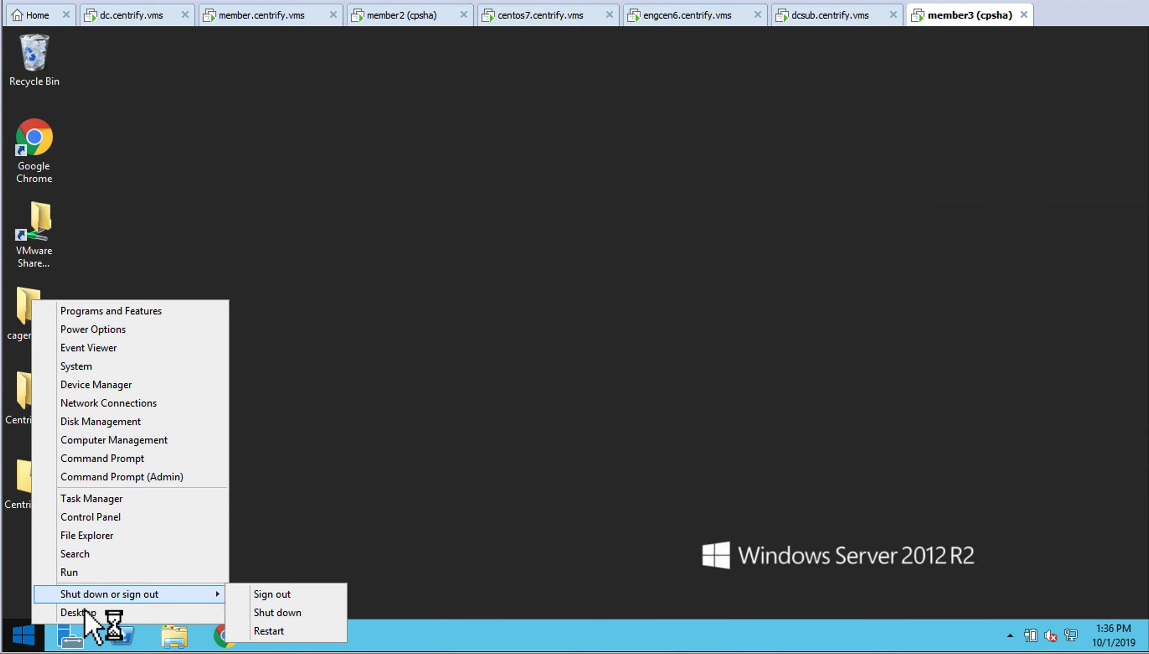
pyautogui.click(273, 595)
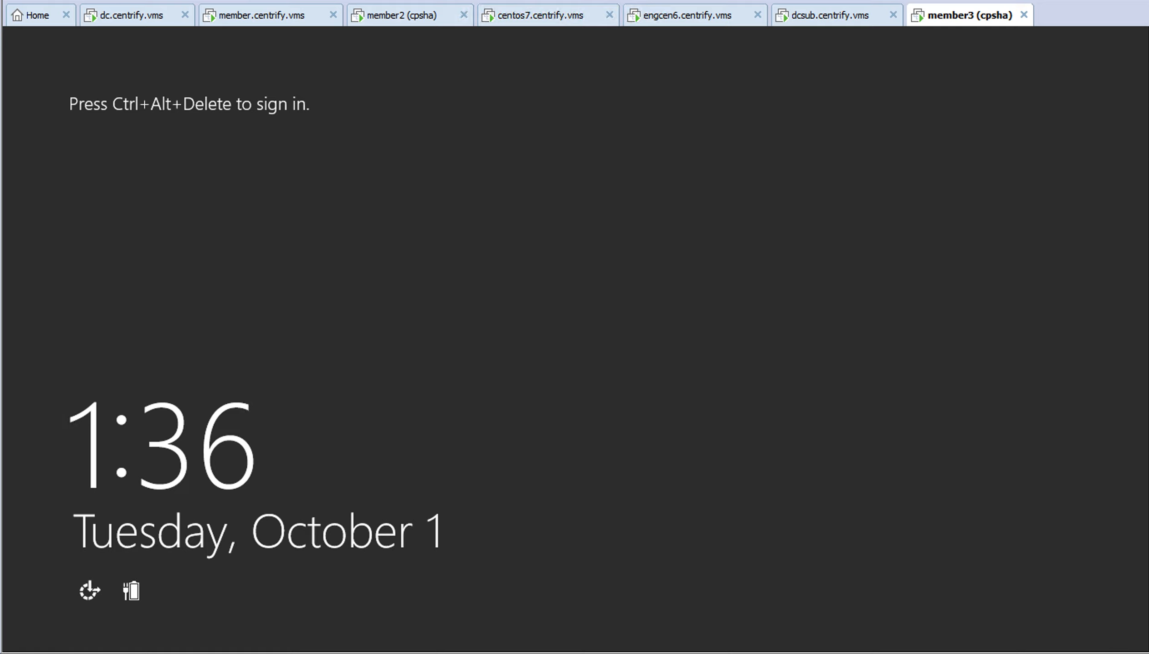
pyautogui.click(288, 17)
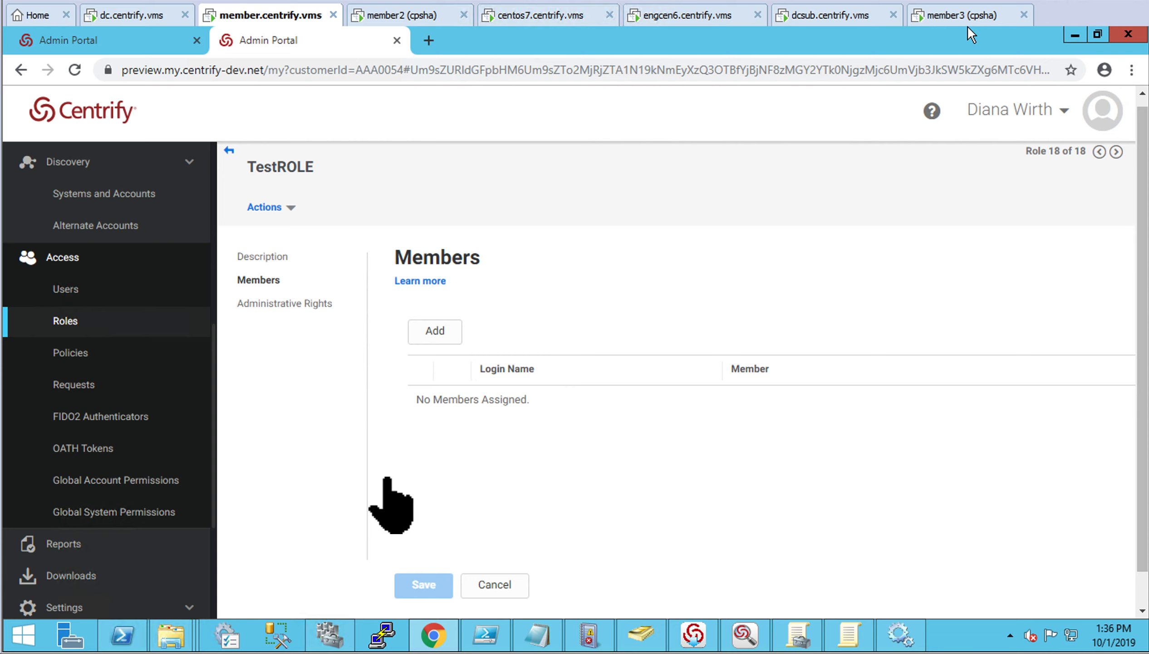
# Search for a user and add the second matching account as a TestROLE member
pyautogui.click(453, 341)
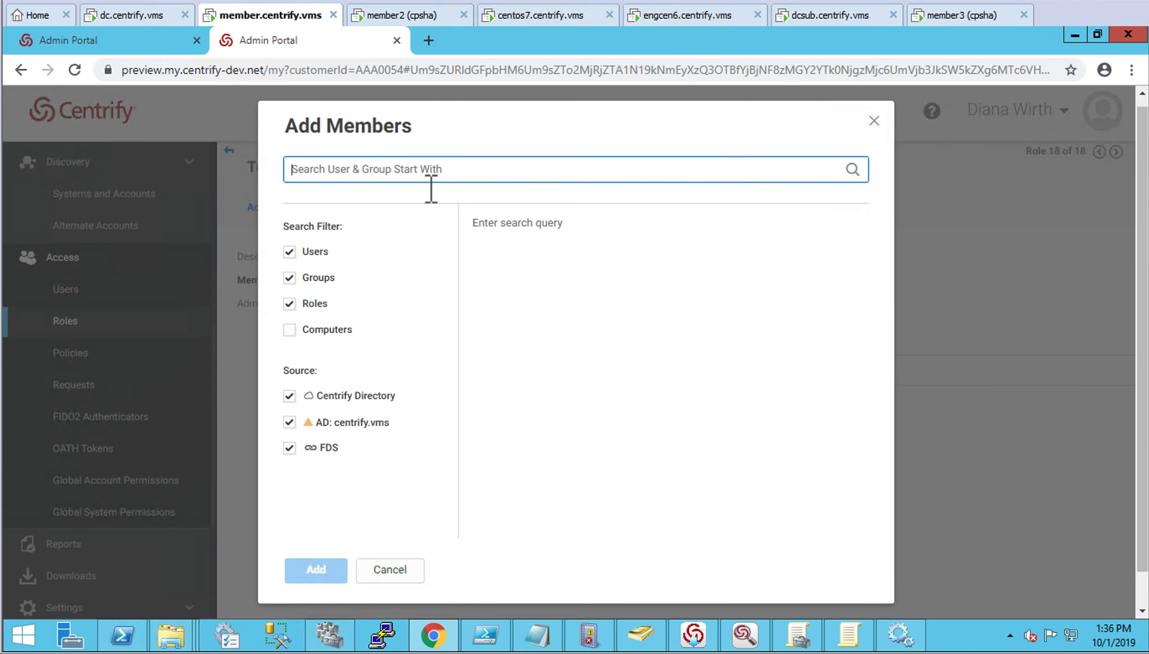
pyautogui.write('dw')
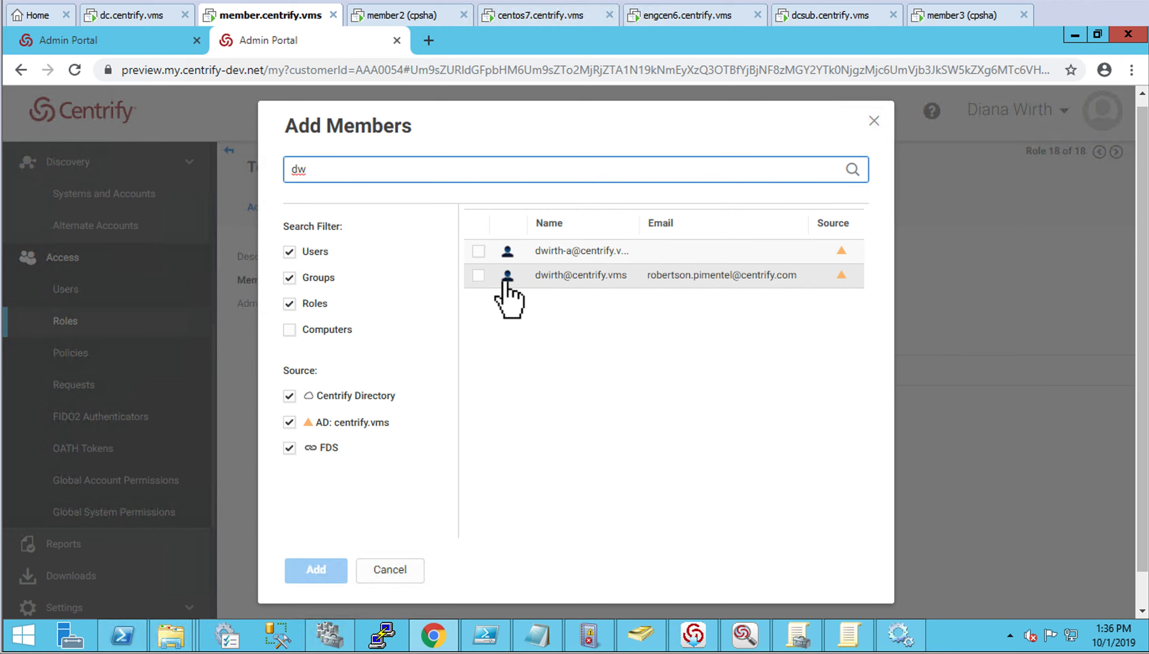
pyautogui.click(494, 286)
pyautogui.click(319, 569)
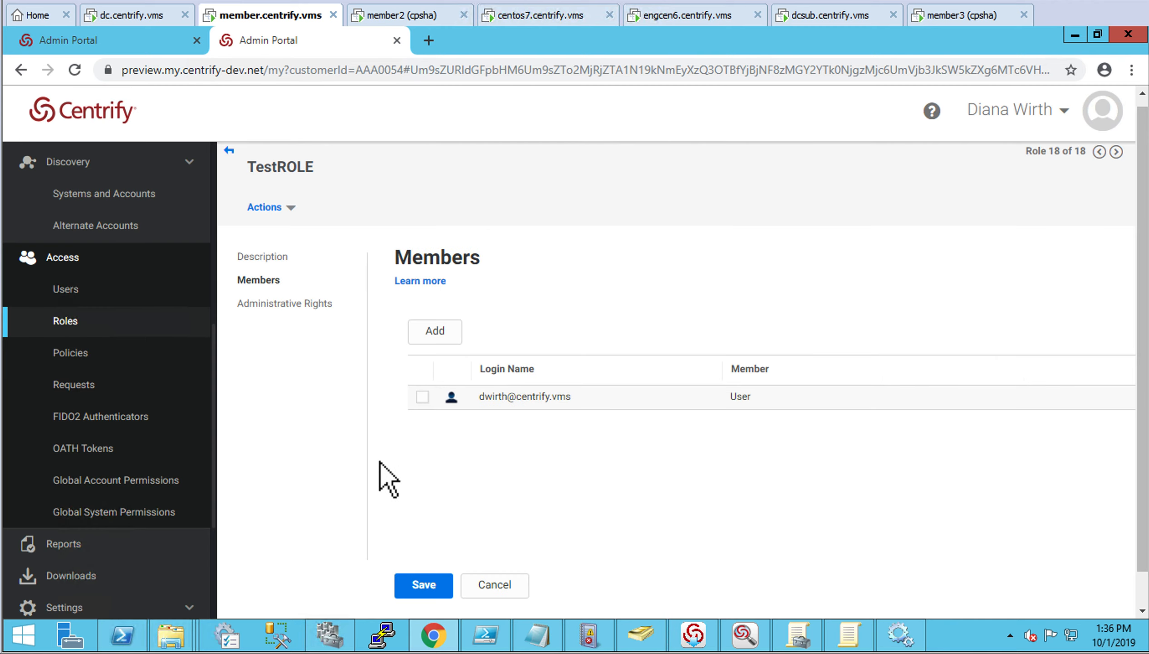
# Review the role's rights and description, save TestROLE, and open the Policies list
pyautogui.click(319, 310)
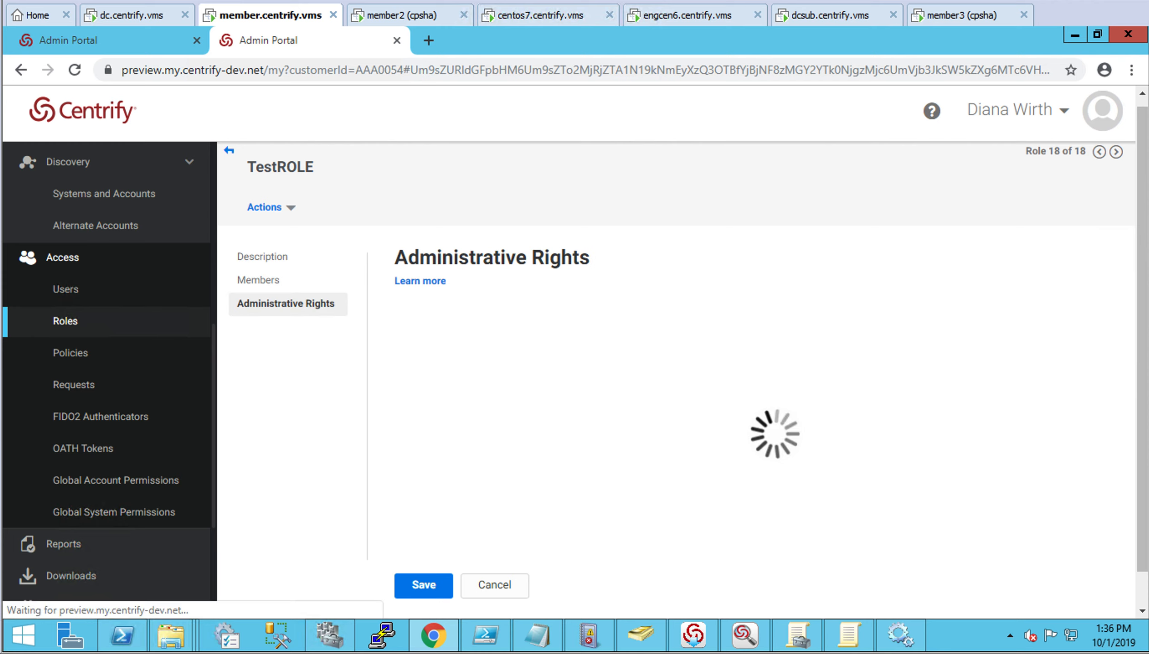
pyautogui.click(285, 262)
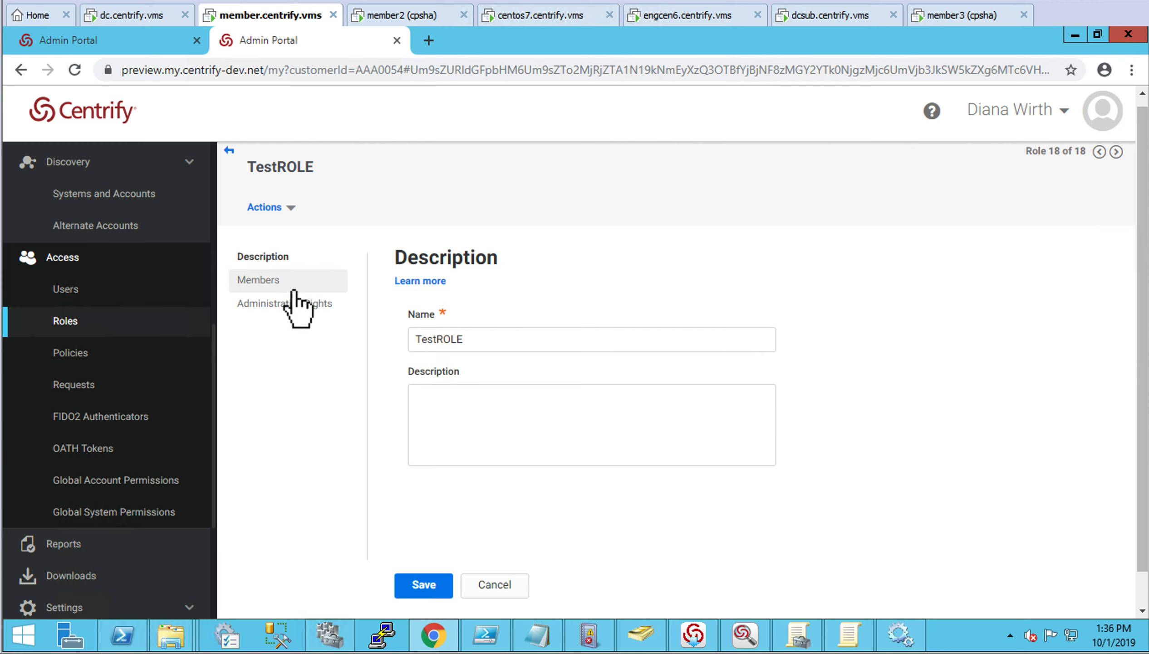
pyautogui.click(290, 281)
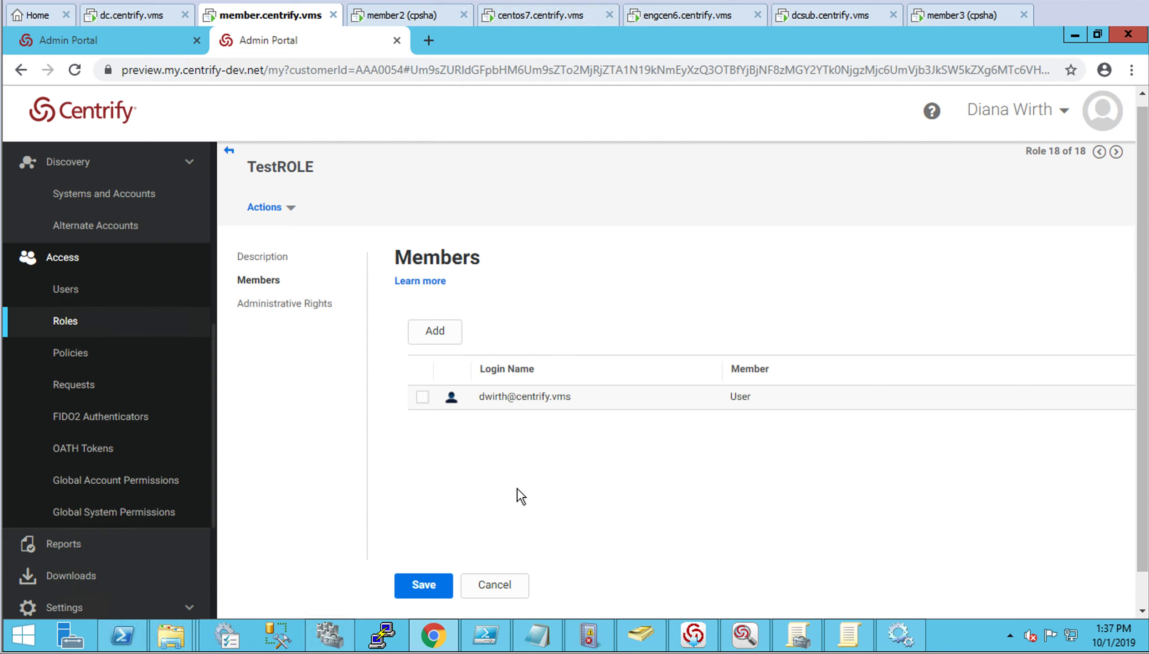
pyautogui.click(437, 593)
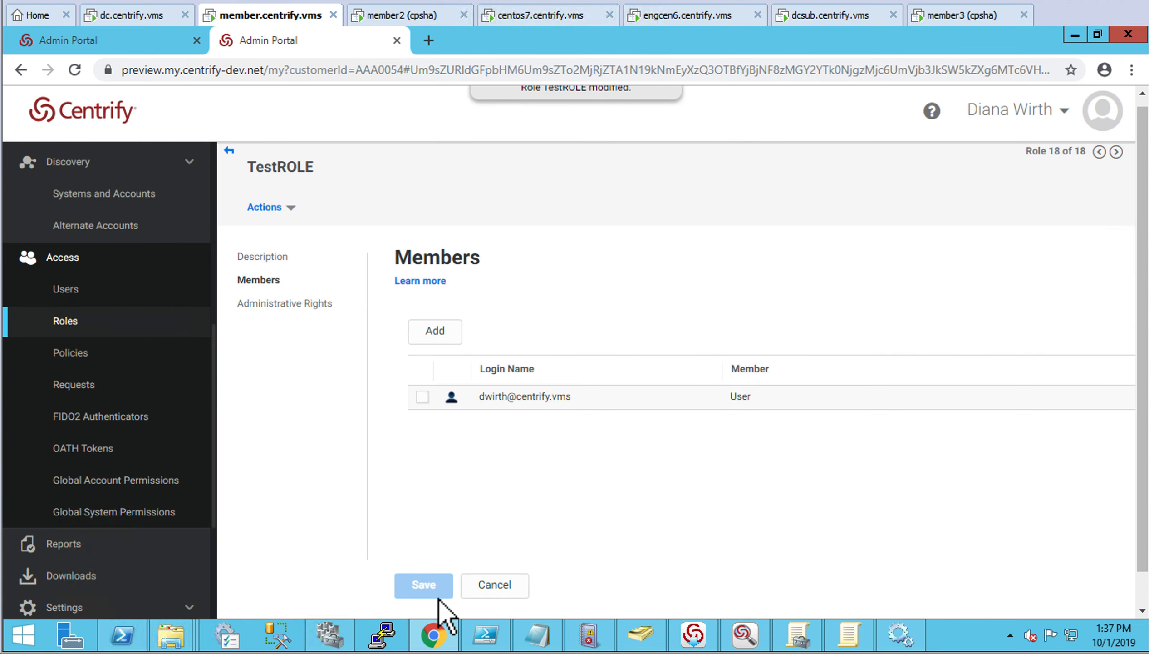
pyautogui.click(80, 360)
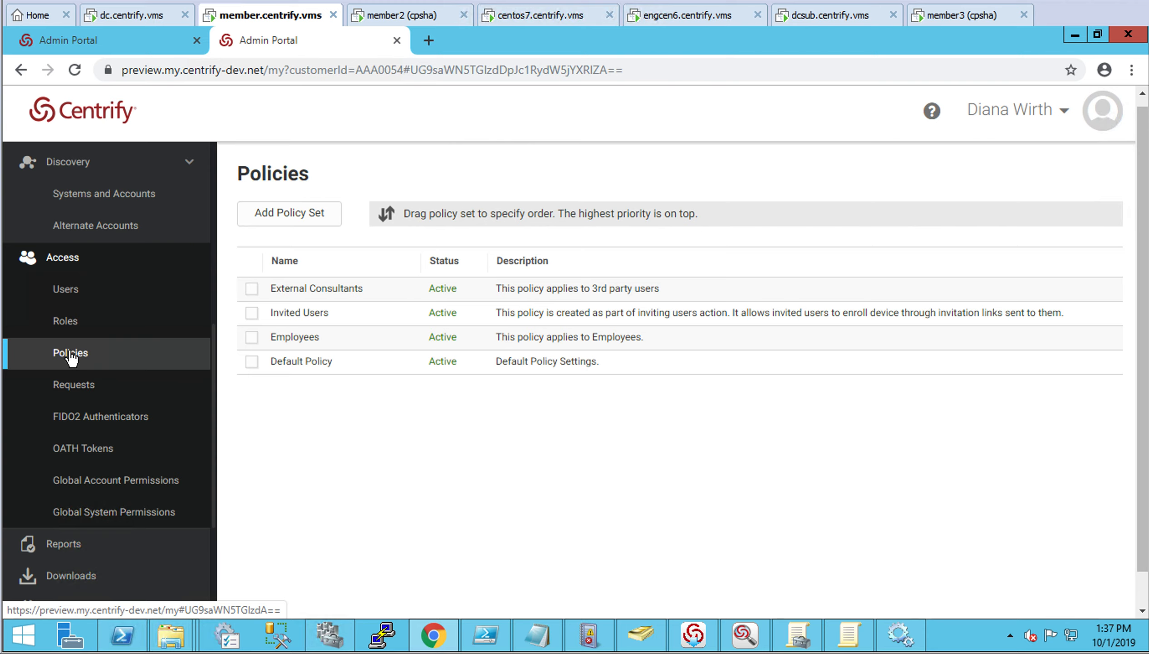
# Create a new policy set named TestPolicy assigned only to TestROLE
pyautogui.click(296, 220)
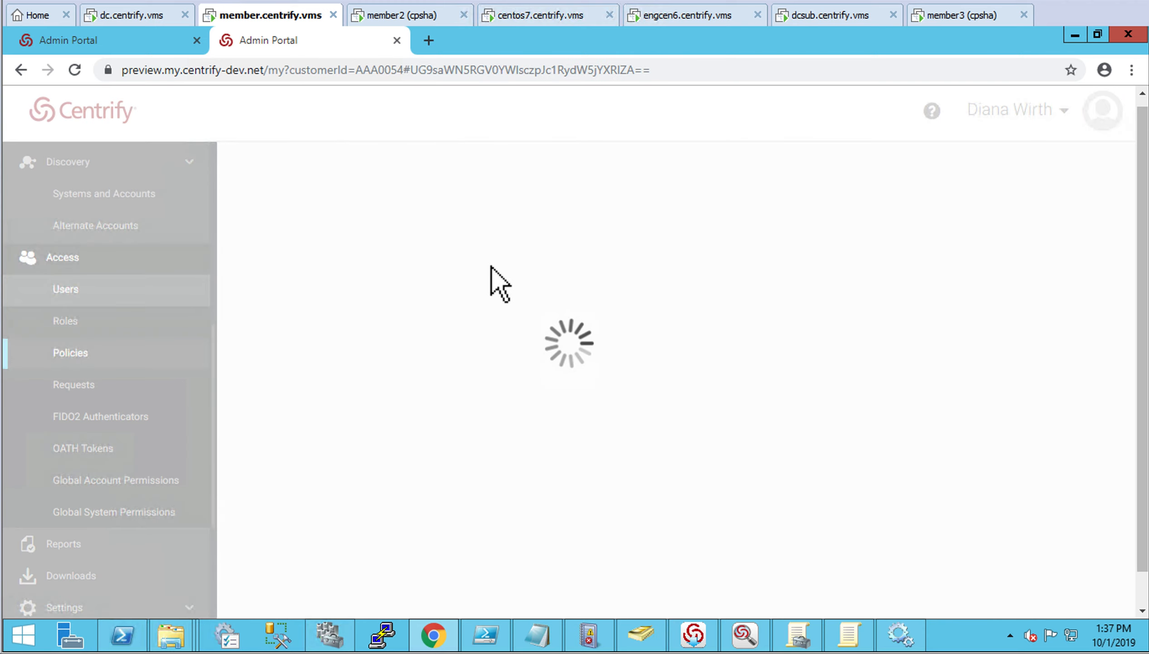
pyautogui.moveTo(607, 328); pyautogui.dragTo(492, 344)
pyautogui.write('TestPolicy')
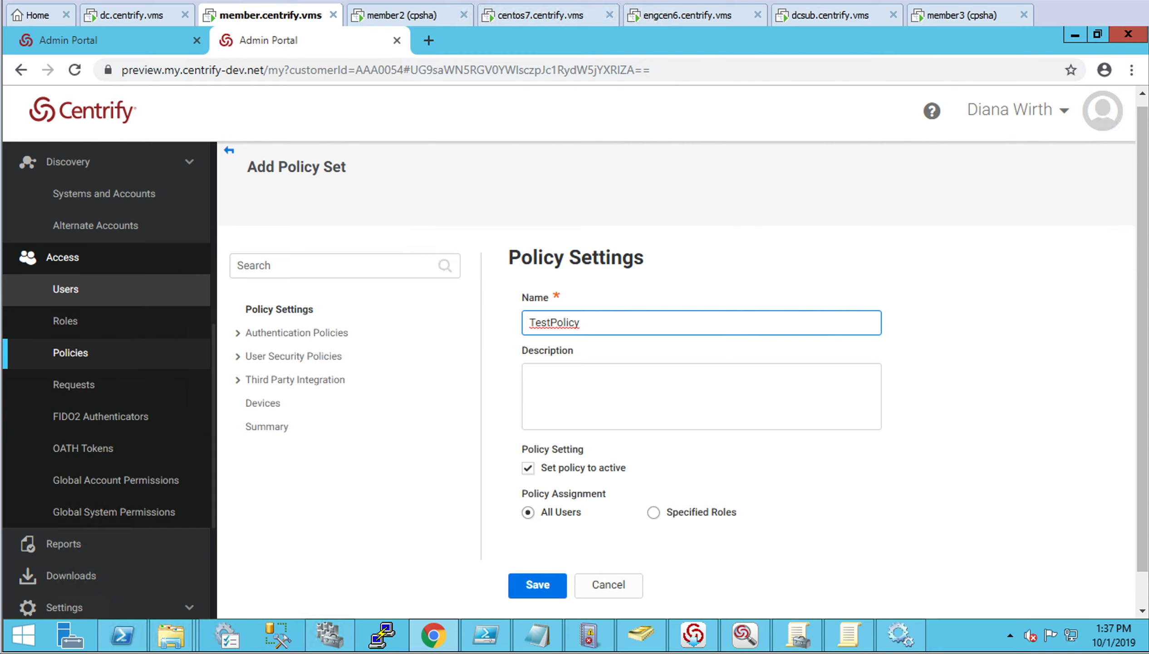
pyautogui.click(659, 514)
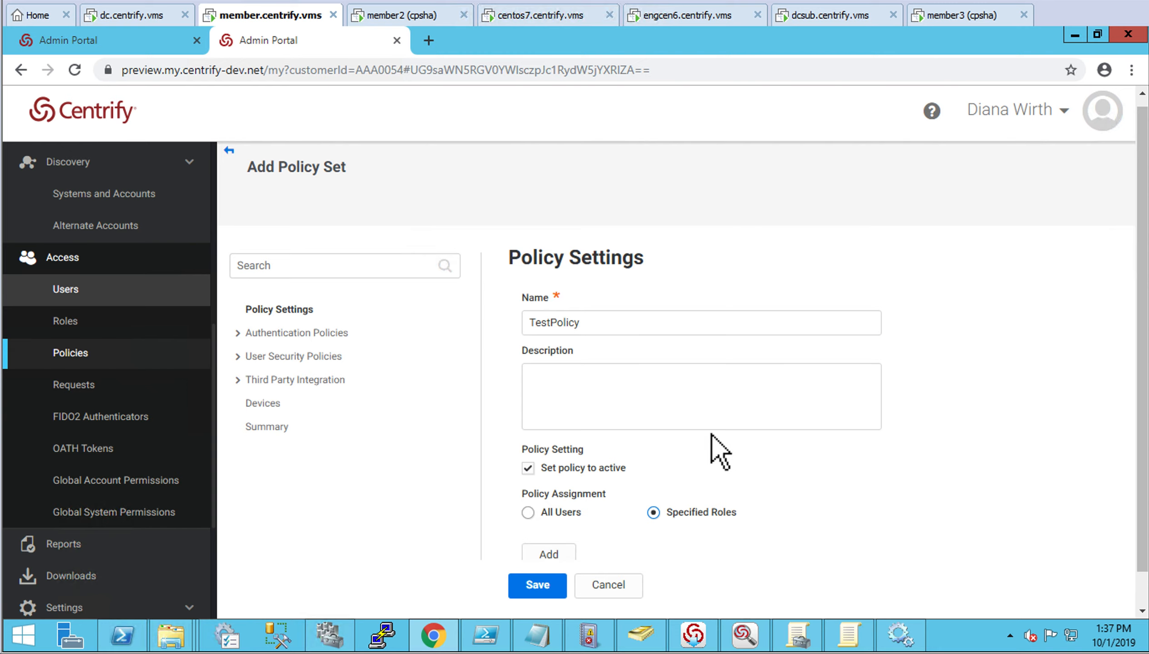
pyautogui.scroll(-2, 714, 431)
pyautogui.click(549, 401)
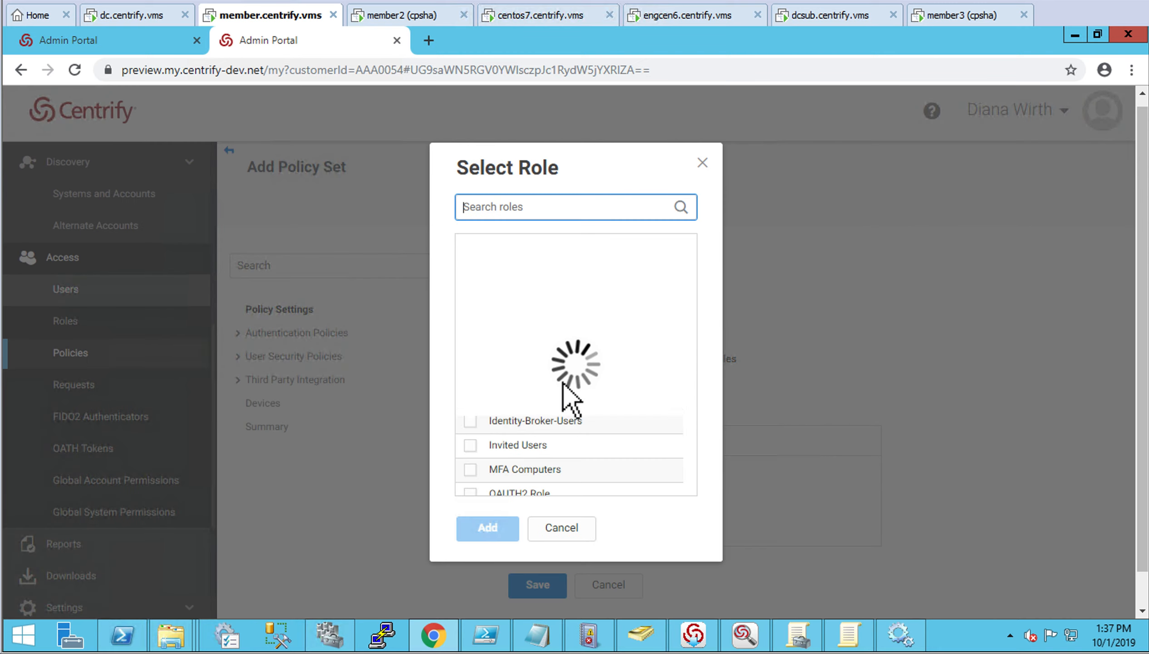
pyautogui.write('test')
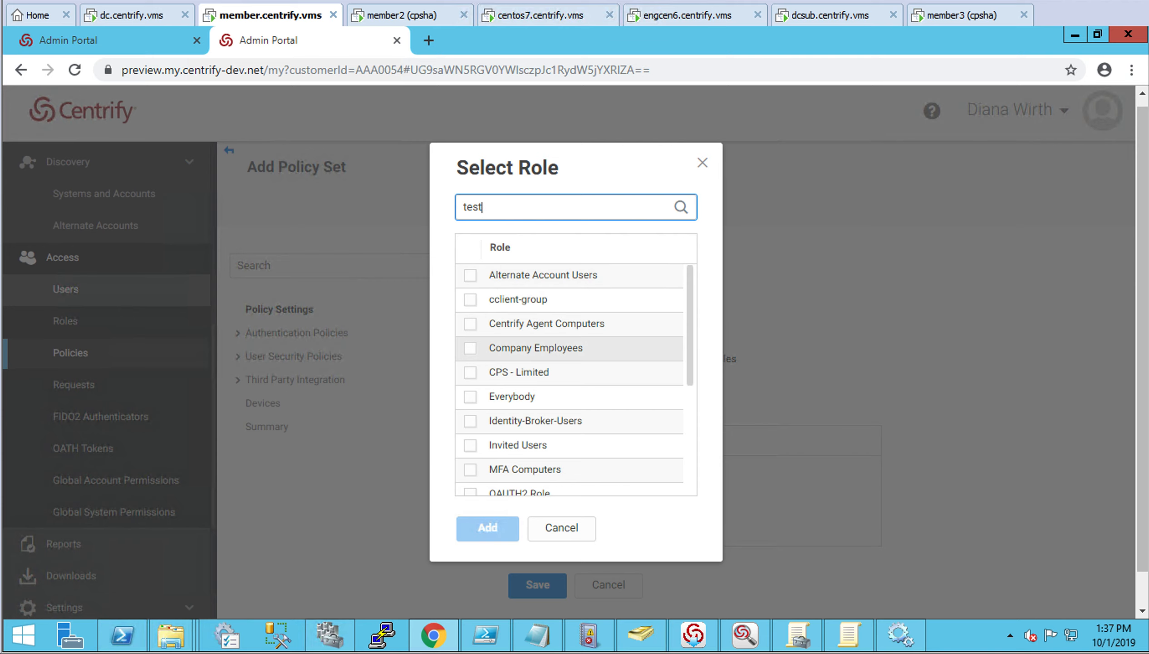
pyautogui.click(472, 279)
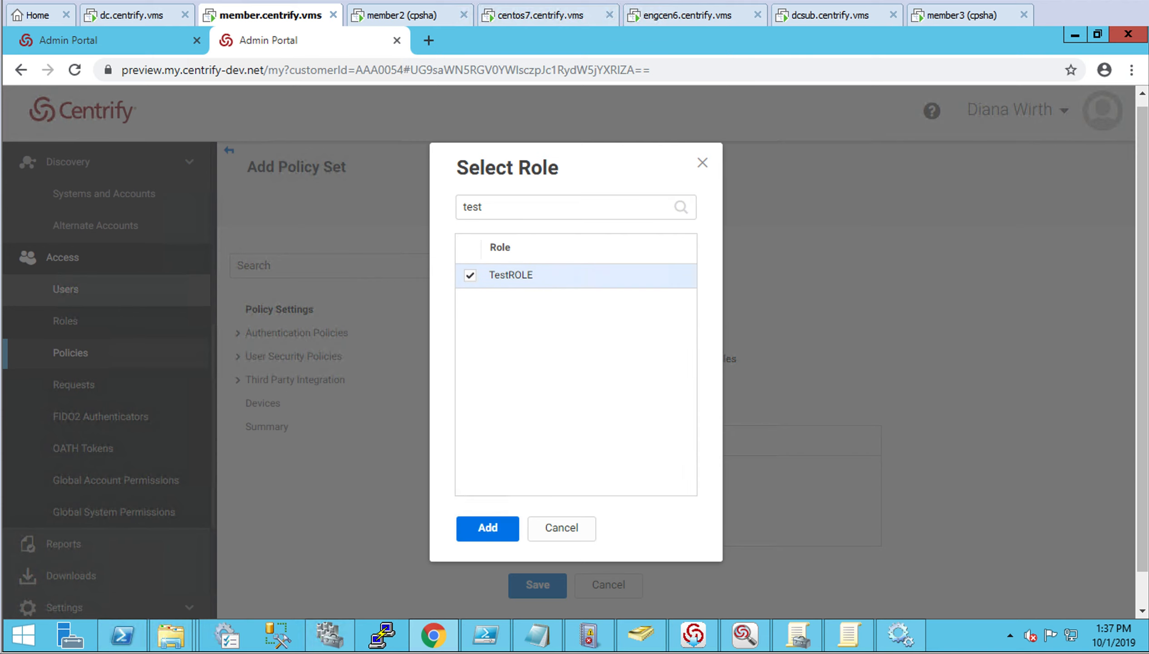
pyautogui.click(510, 537)
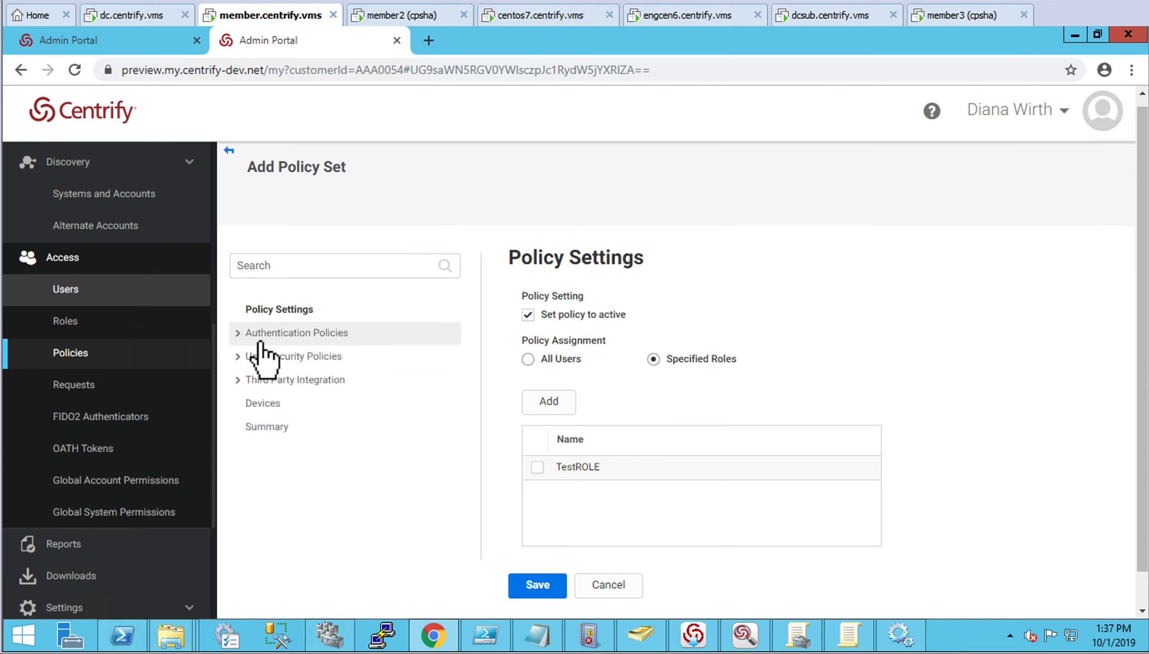
# Open the Centrify Server Suite Agents > Windows Workstations authentication policy
pyautogui.click(297, 332)
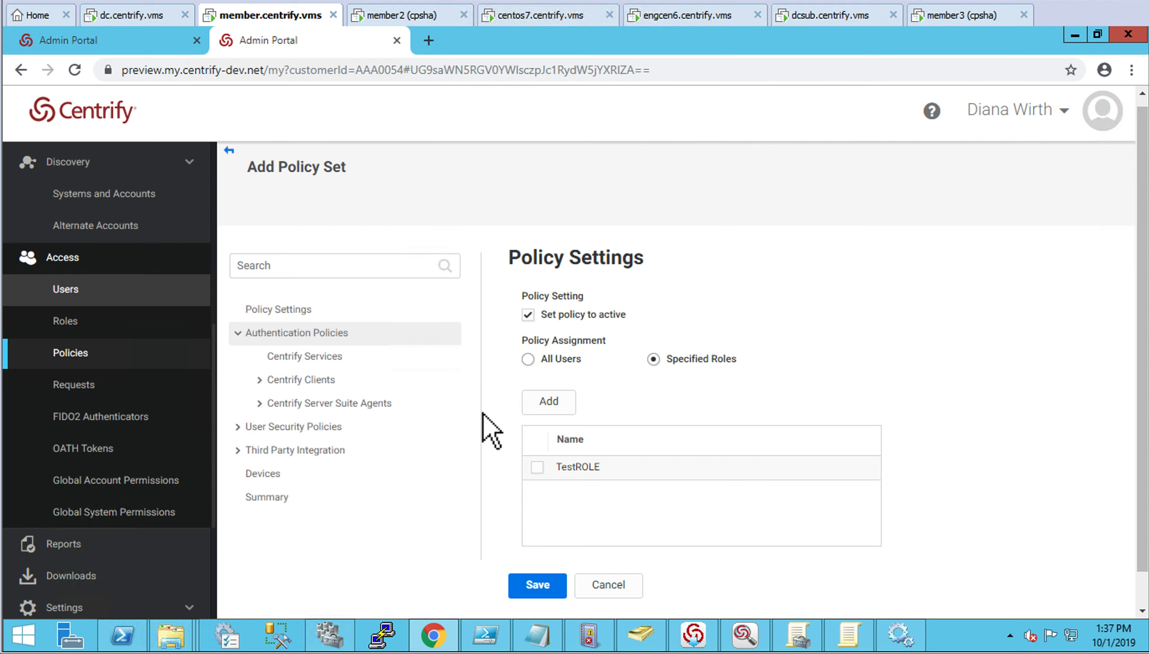
pyautogui.click(278, 404)
pyautogui.click(363, 426)
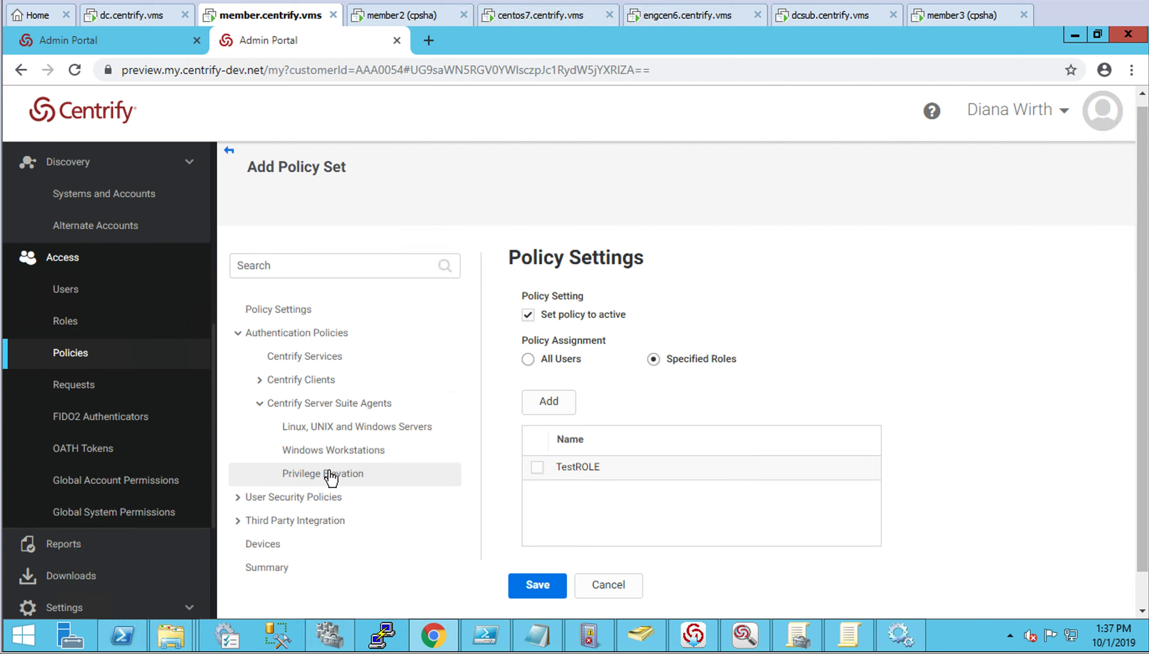
pyautogui.click(353, 460)
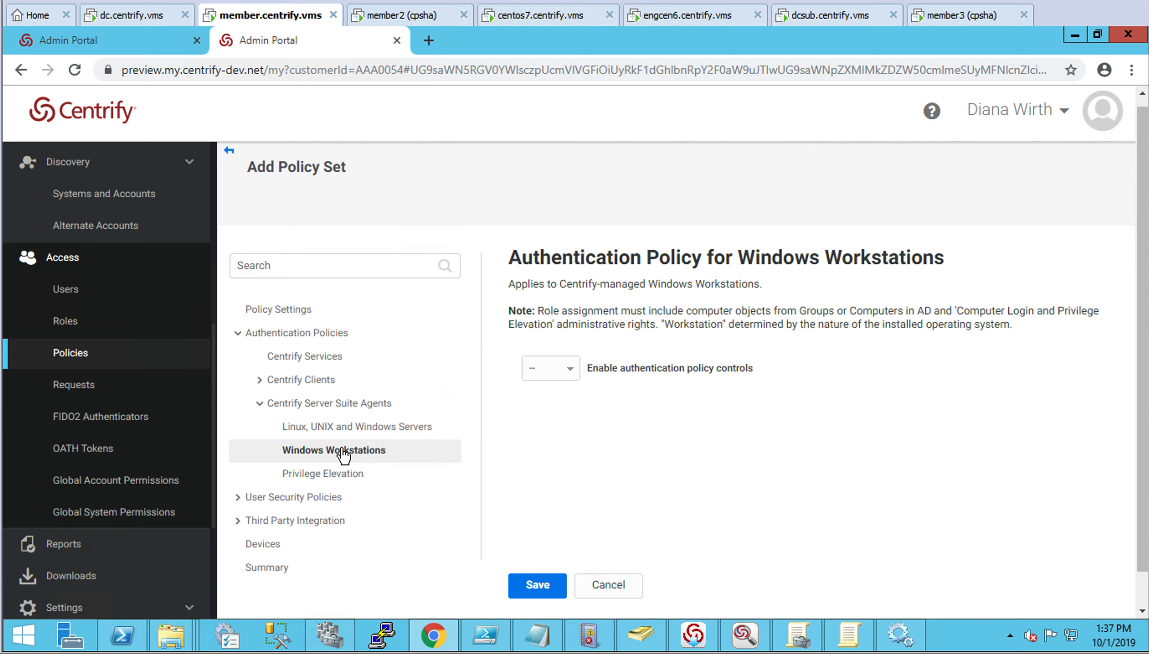
# Set Linux, UNIX and Windows Servers policy controls to Yes with Always Allowed default profile, then save
pyautogui.click(365, 437)
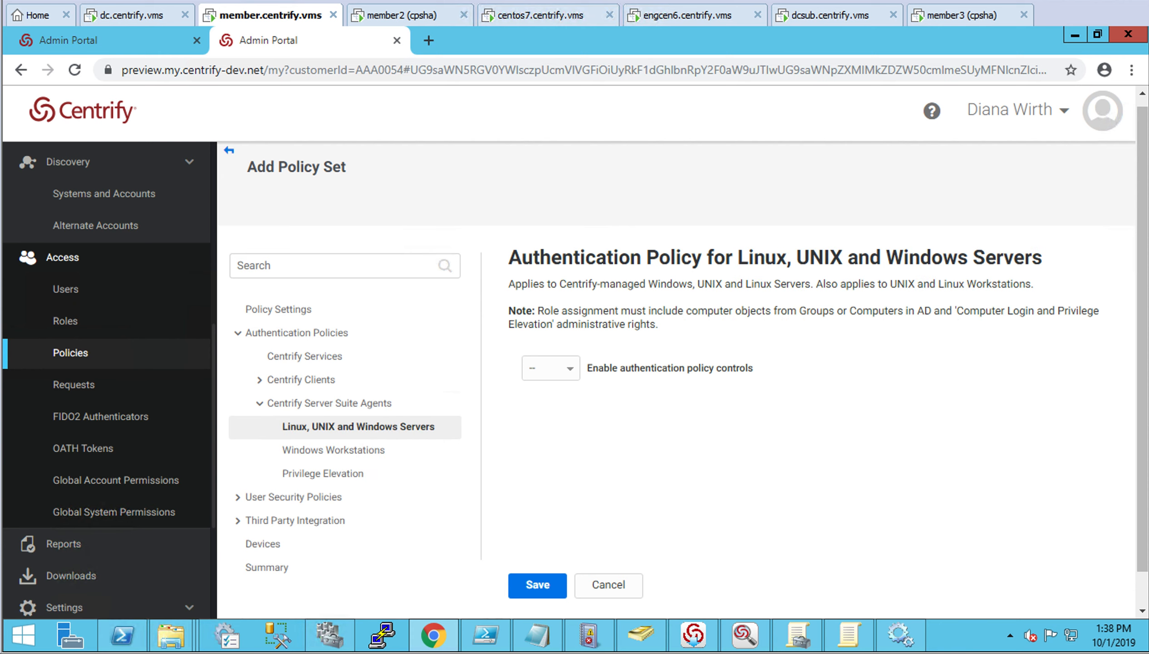
pyautogui.click(578, 378)
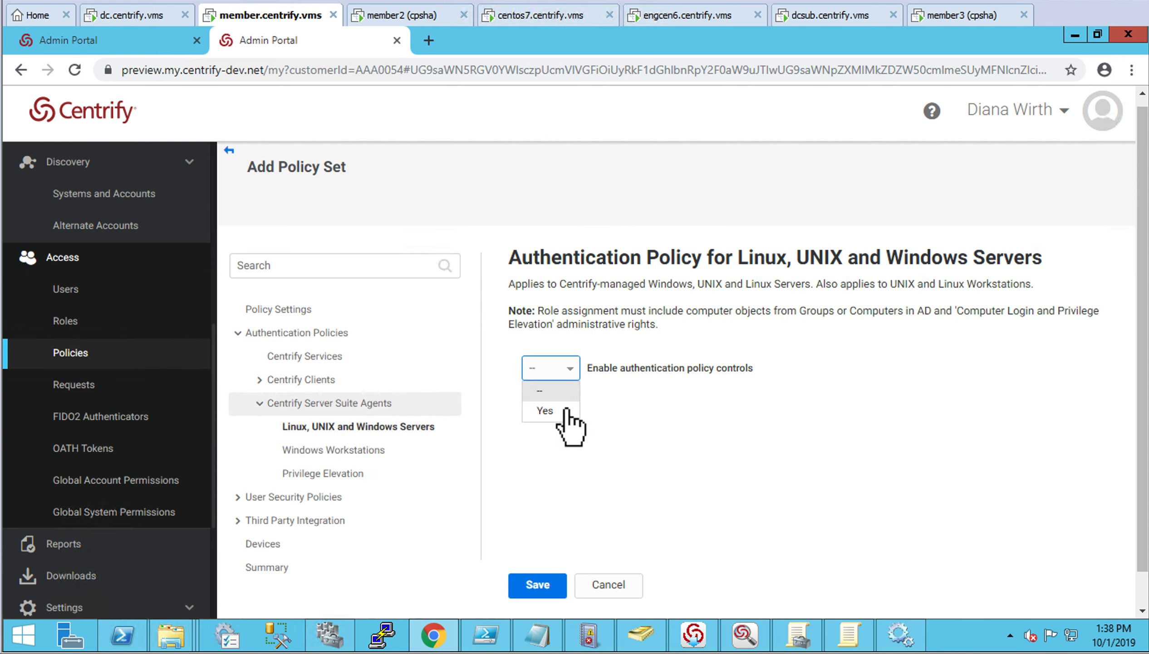
pyautogui.click(561, 413)
pyautogui.scroll(-2, 753, 424)
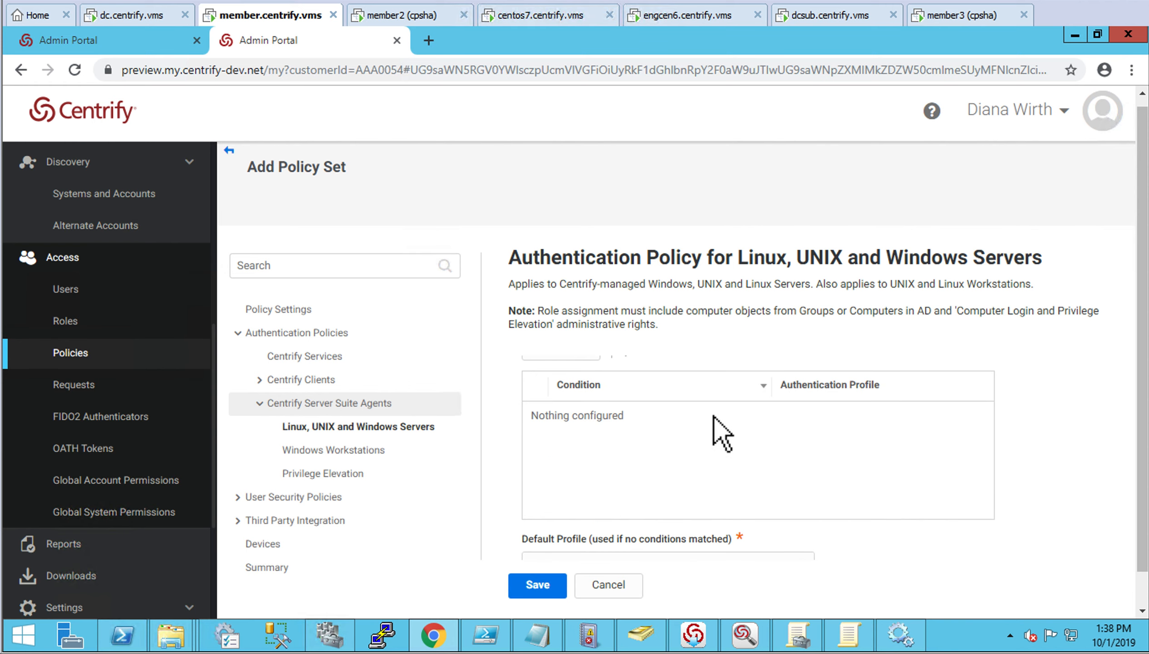
pyautogui.scroll(-1, 698, 477)
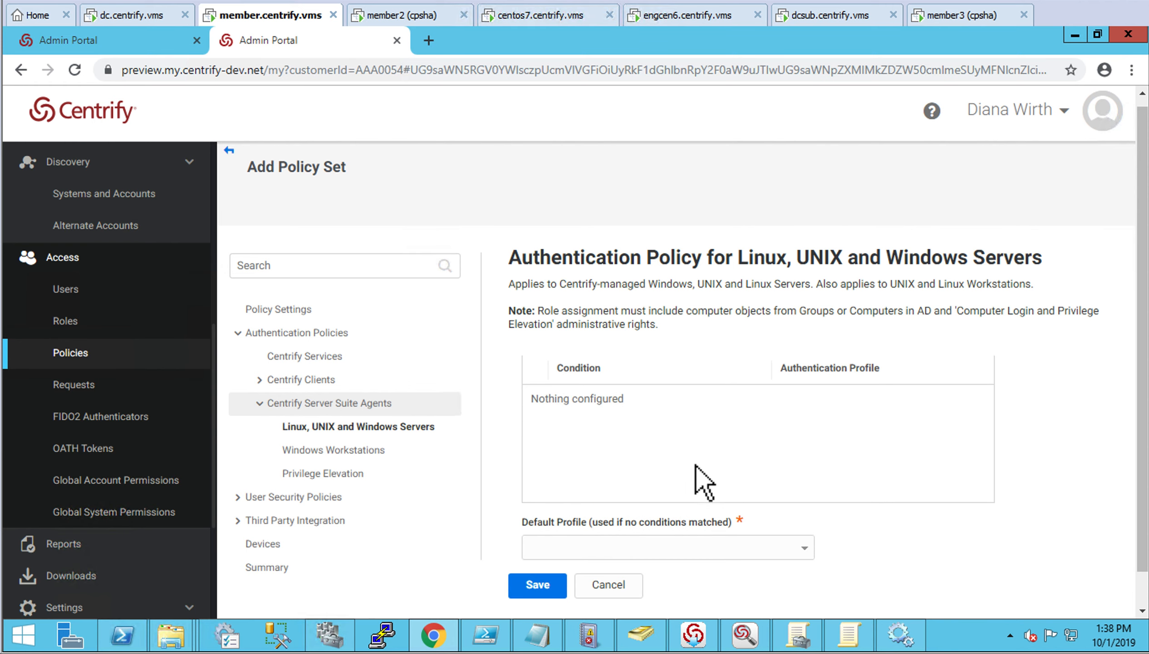
pyautogui.click(812, 557)
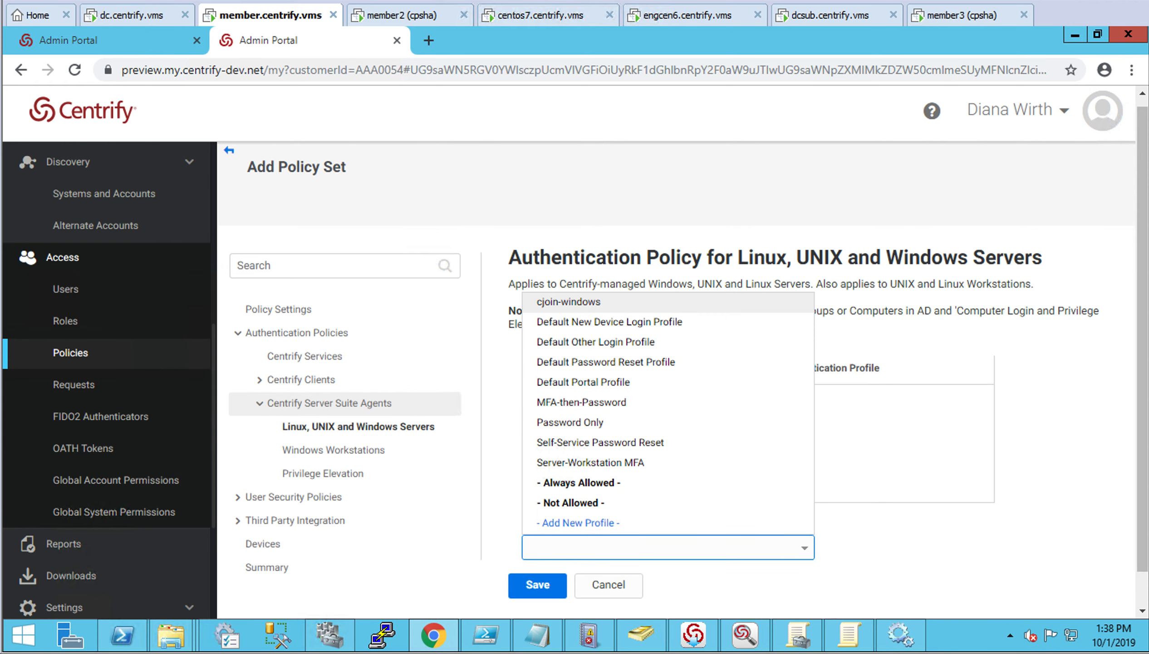
pyautogui.click(593, 484)
pyautogui.click(550, 590)
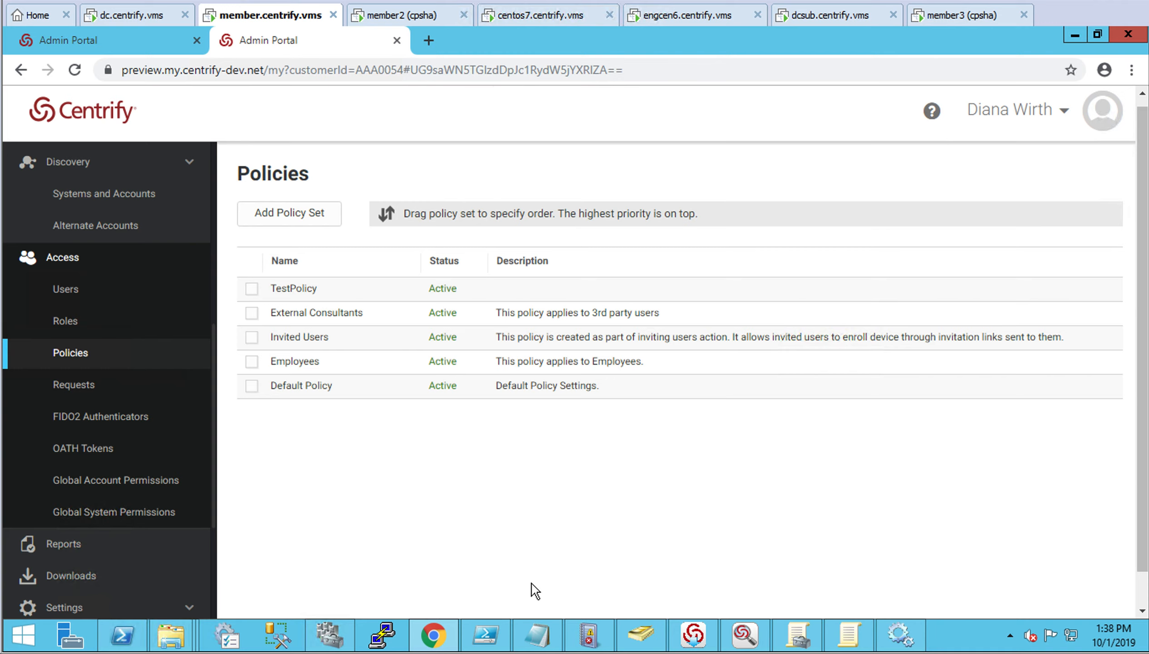
# On member3, sign in as the first domain user with their username and password
pyautogui.click(967, 18)
pyautogui.click(72, 1)
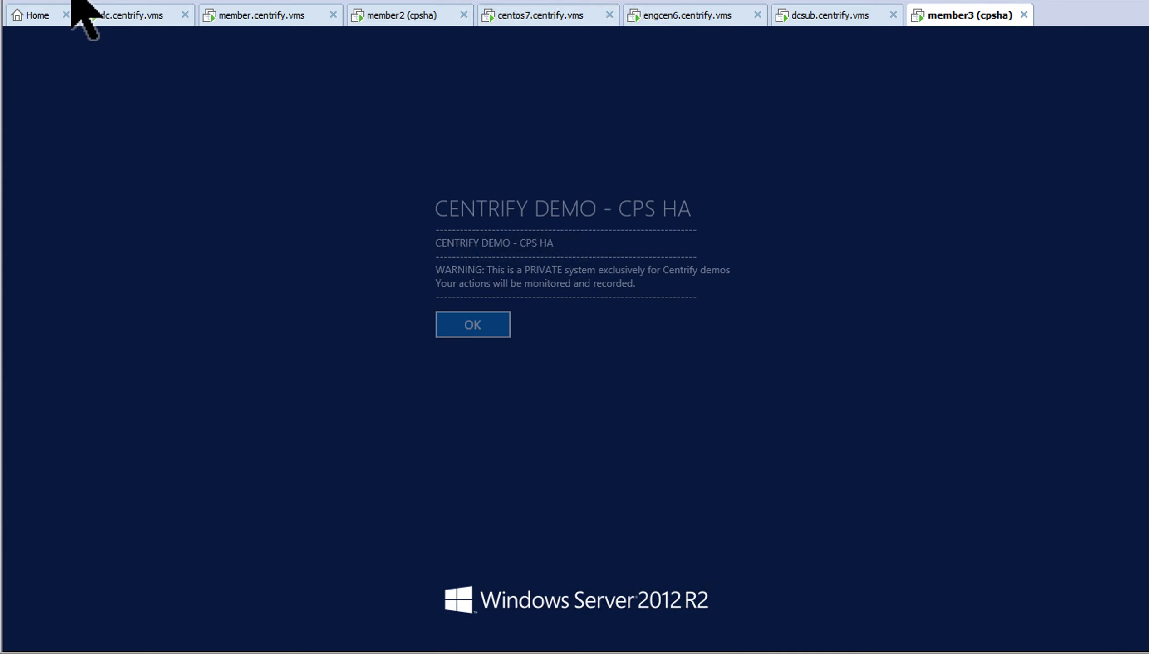
pyautogui.click(483, 331)
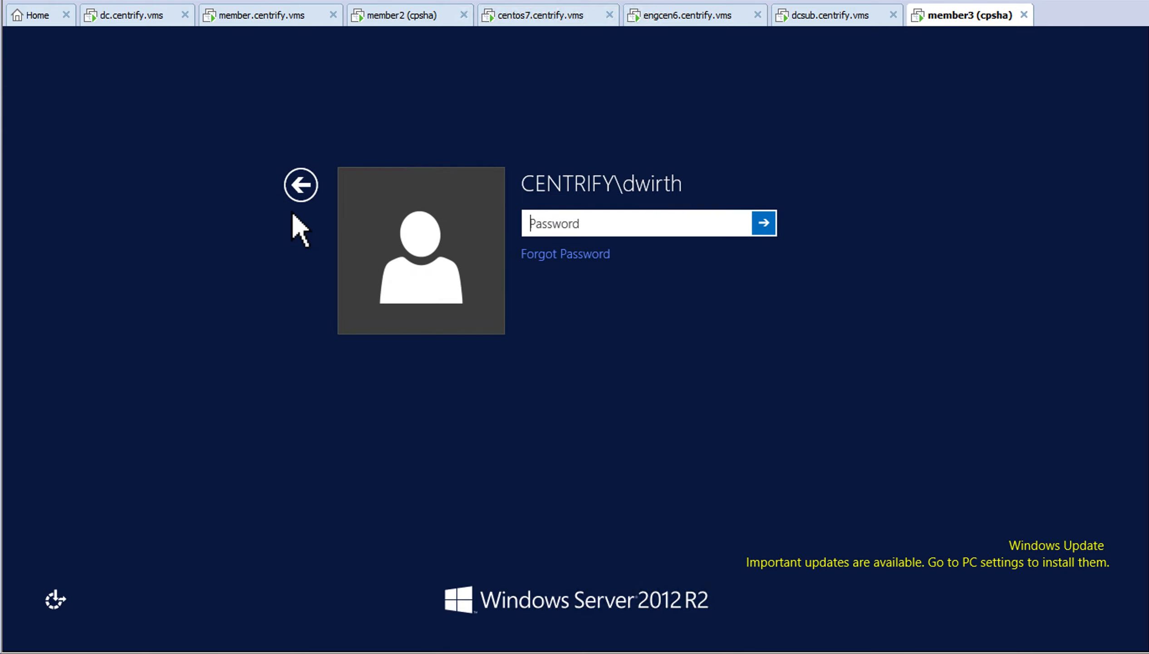
pyautogui.click(308, 205)
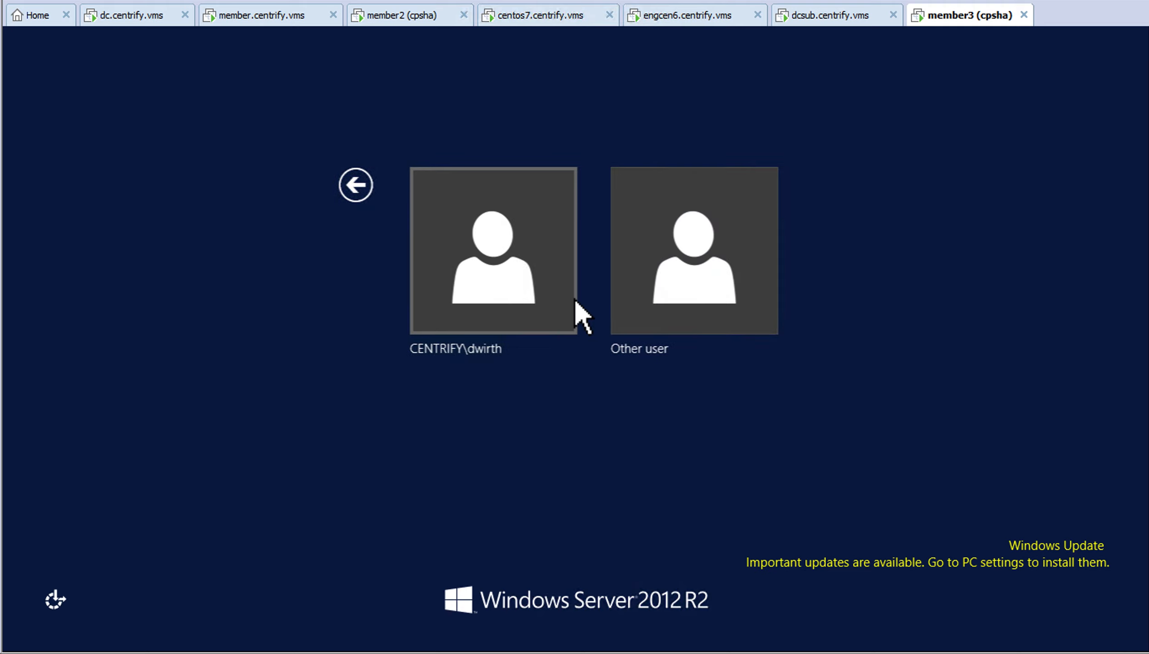
pyautogui.click(648, 319)
pyautogui.write('li')
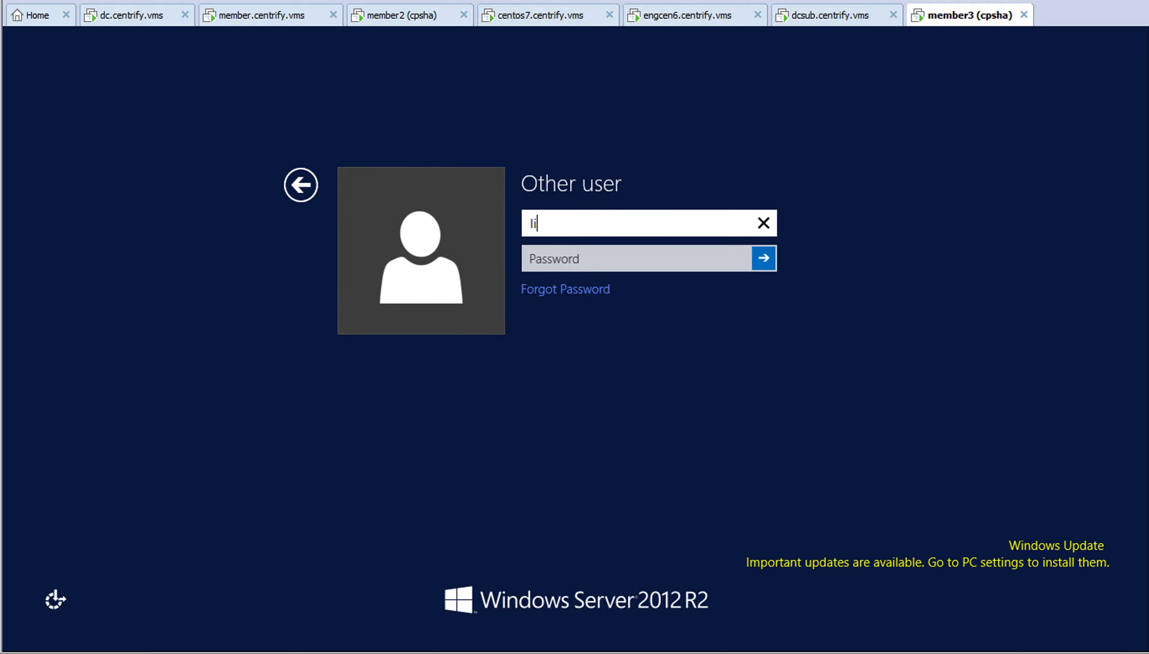
pyautogui.write('sa.simpson')
pyautogui.press('Tab')
pyautogui.write('•••')
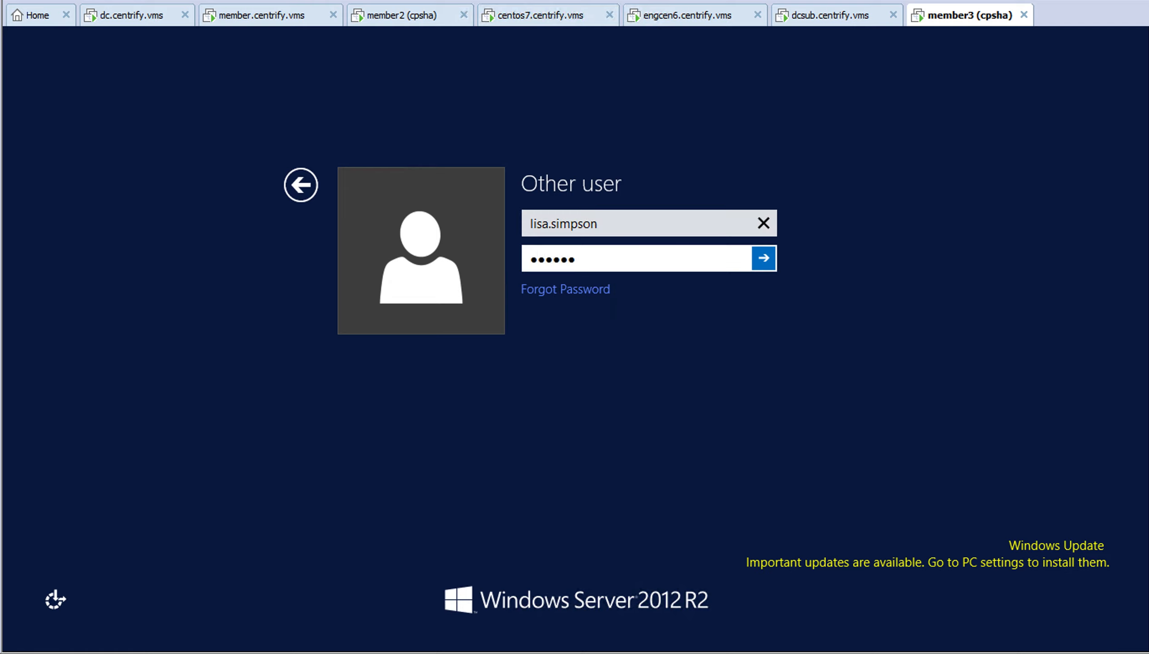
pyautogui.press('Return')
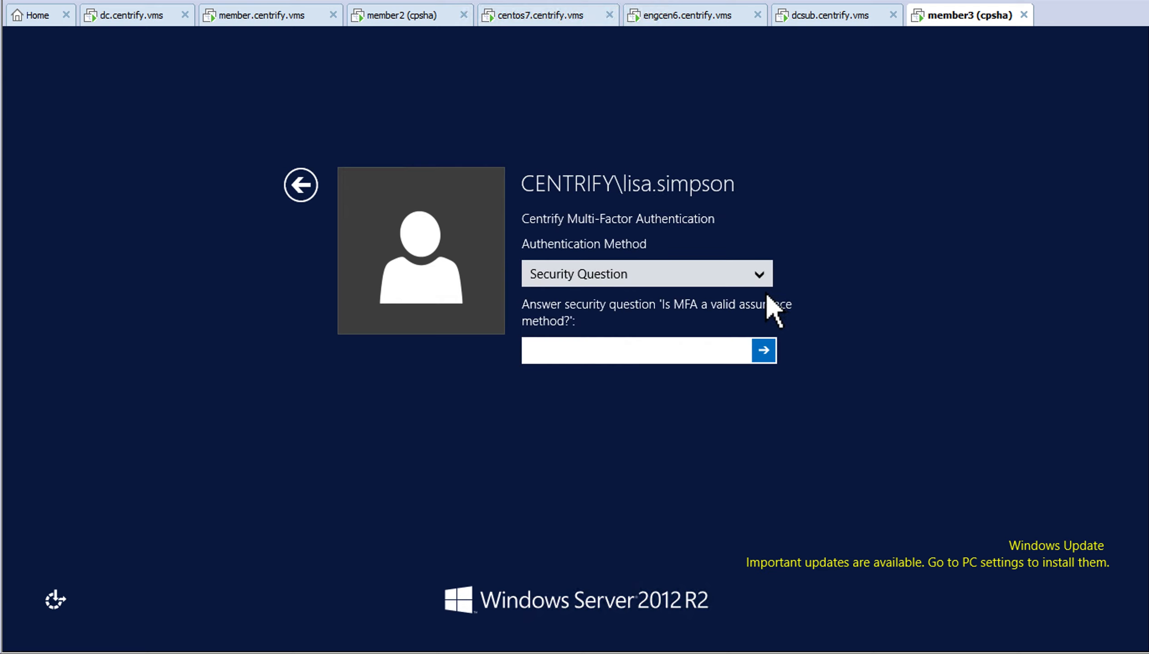
# Keep Security Question as the authentication method and submit the answer
pyautogui.click(769, 279)
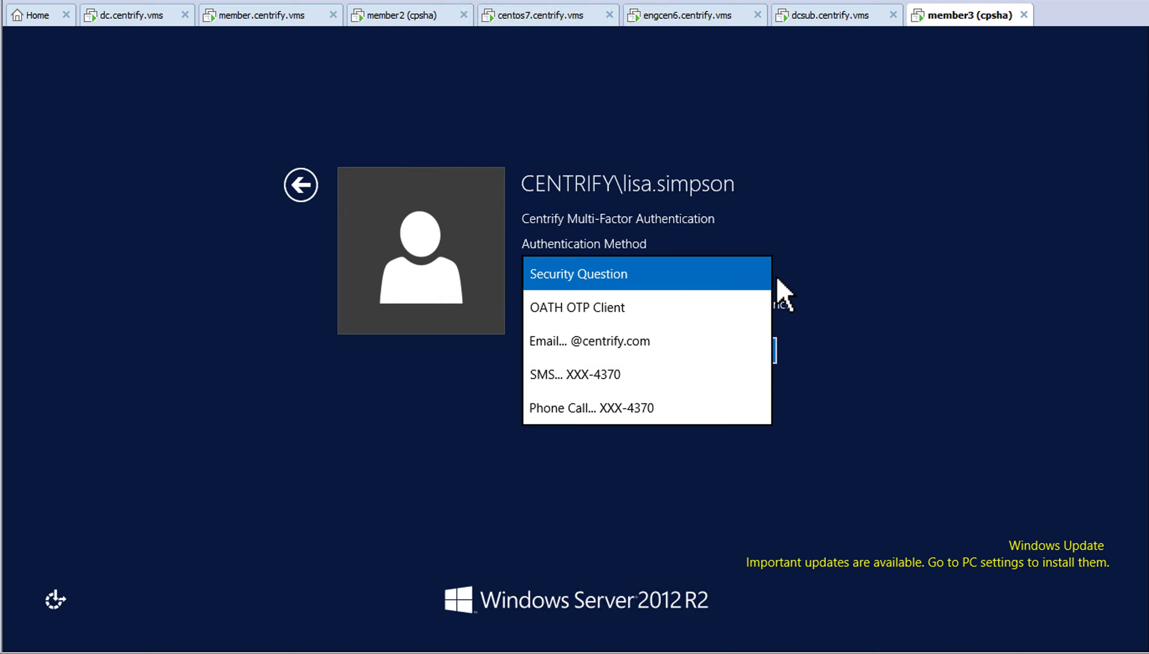
pyautogui.click(834, 265)
pyautogui.click(616, 350)
pyautogui.click(565, 351)
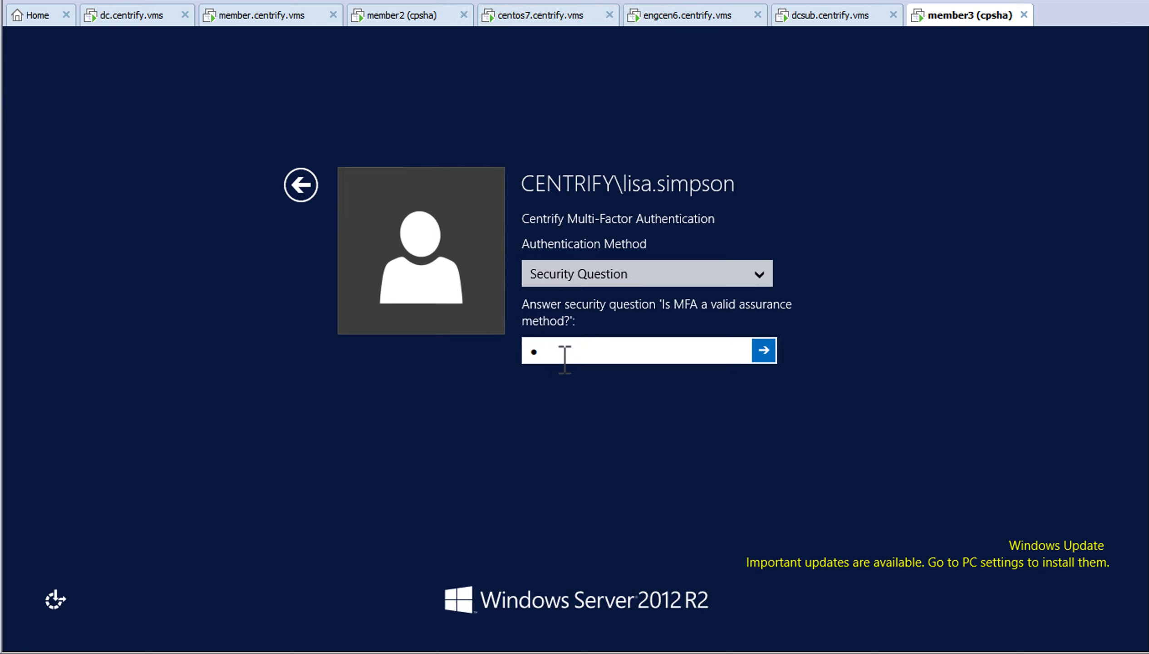
pyautogui.press('Return')
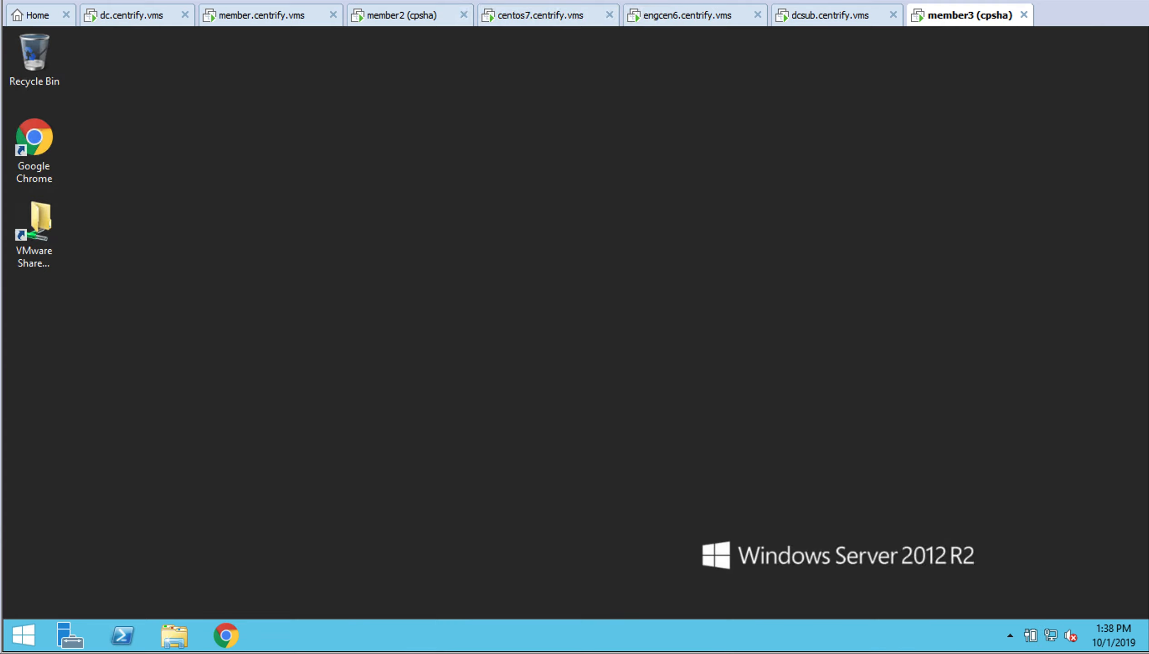
# Sign out of the Windows session from the Start menu
pyautogui.rightClick(42, 647)
pyautogui.moveTo(105, 604)
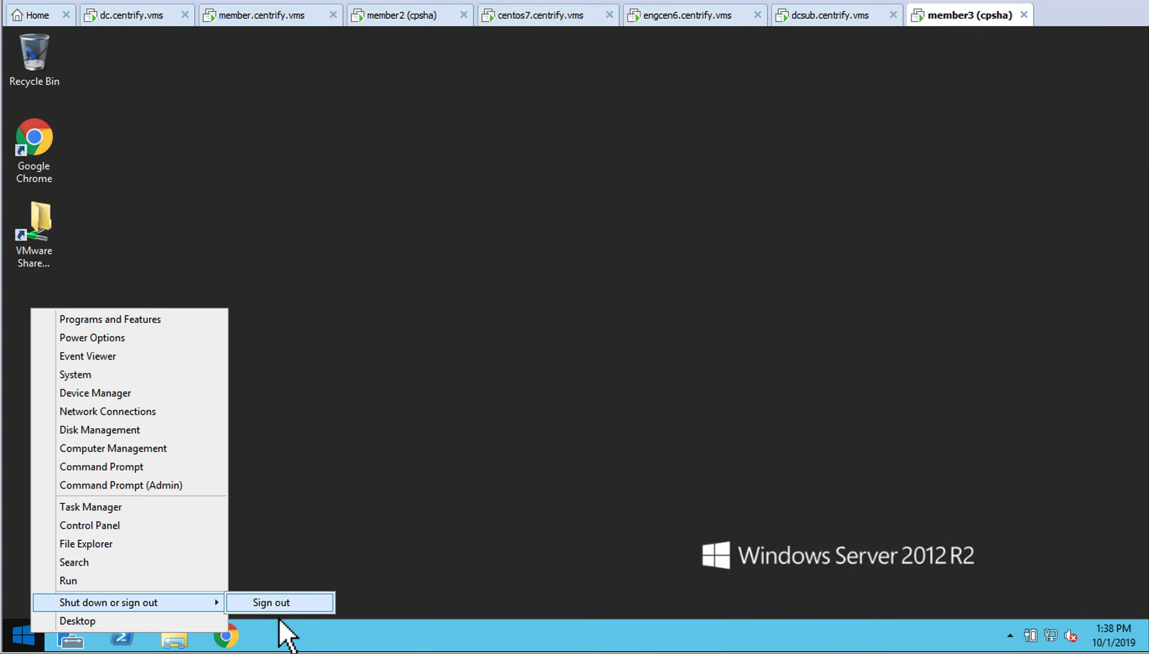
pyautogui.click(276, 604)
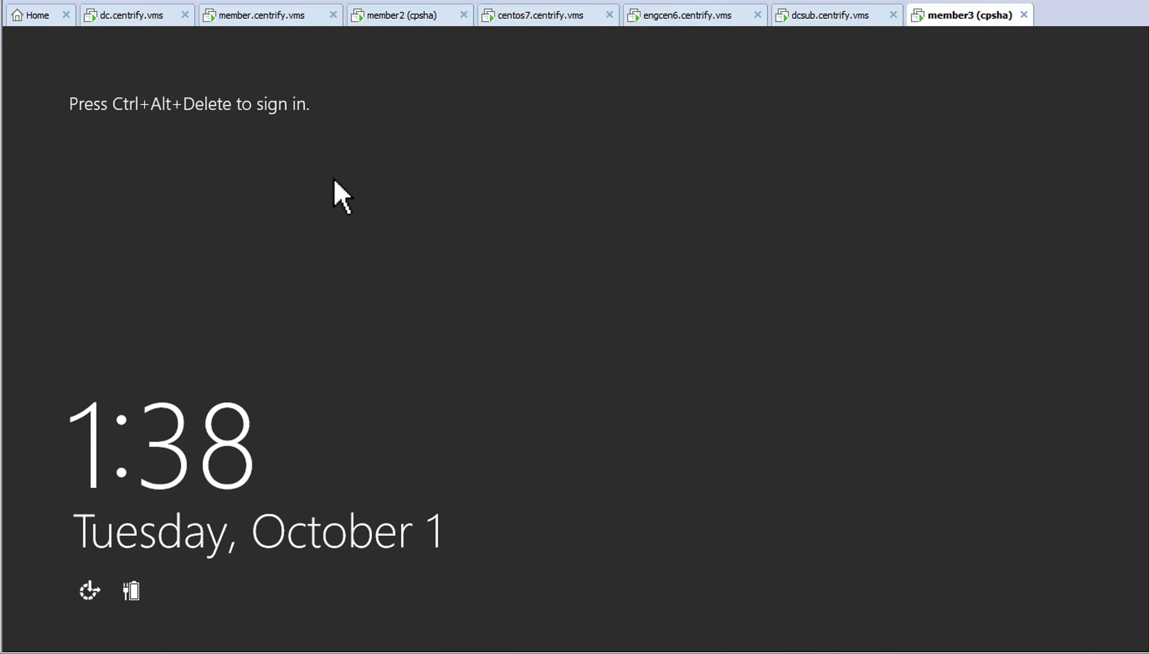
# Sign in as the second domain user, then switch to the Admin Portal machine
pyautogui.hotkey('ctrl', 'alt', 'Delete')
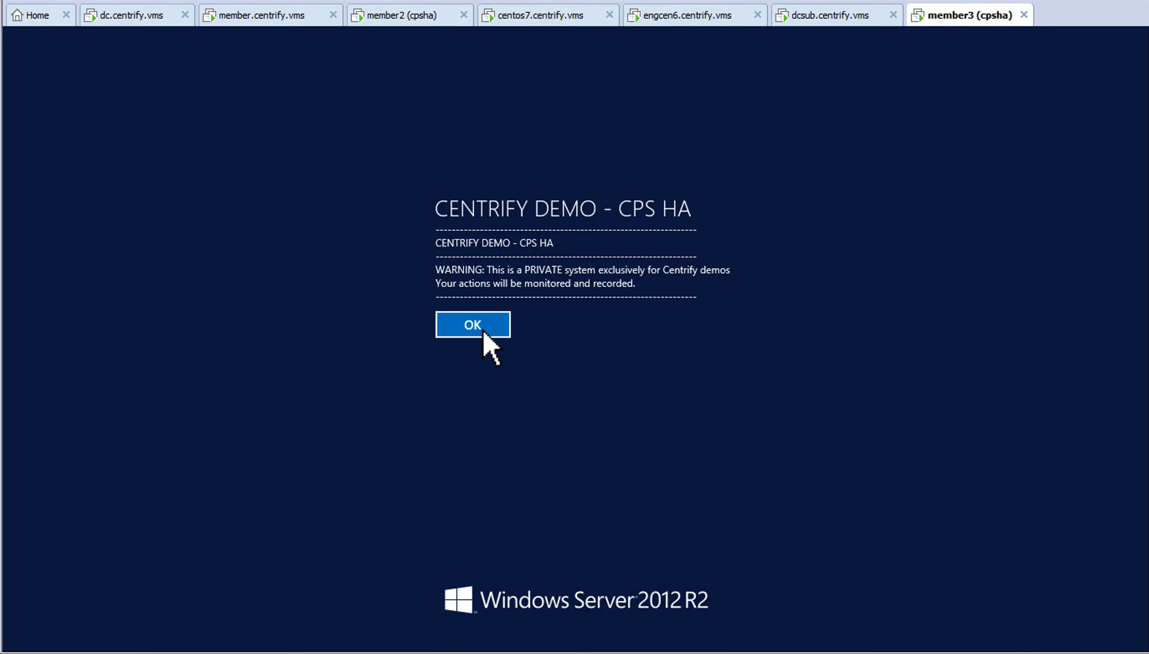
pyautogui.click(484, 330)
pyautogui.click(317, 190)
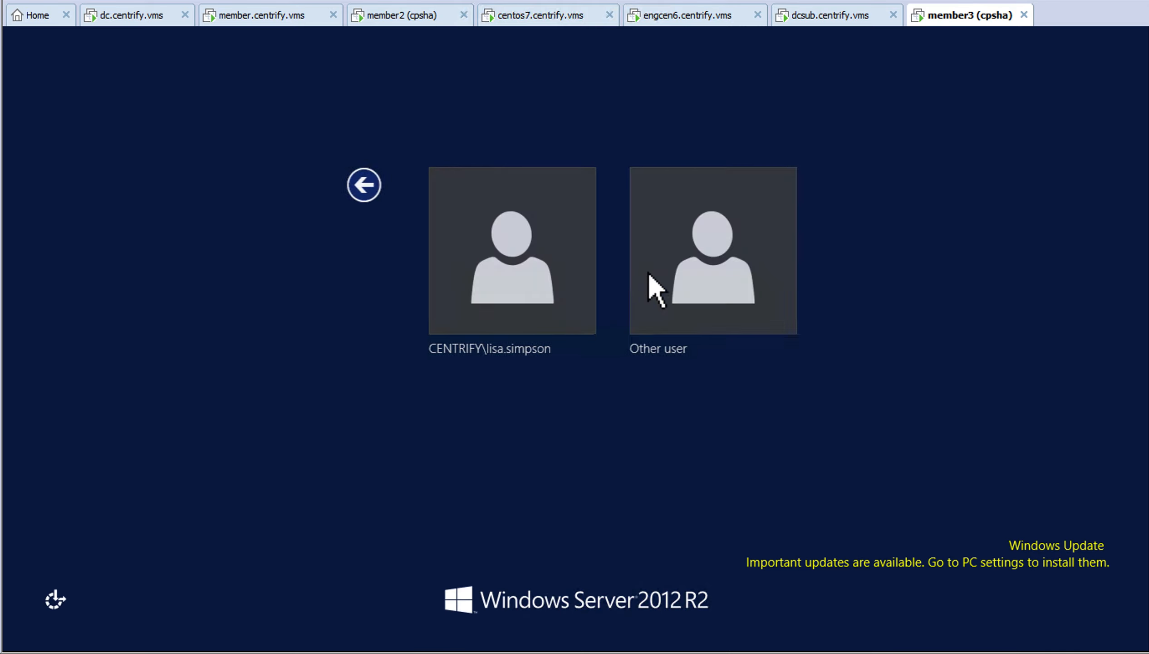
pyautogui.click(698, 269)
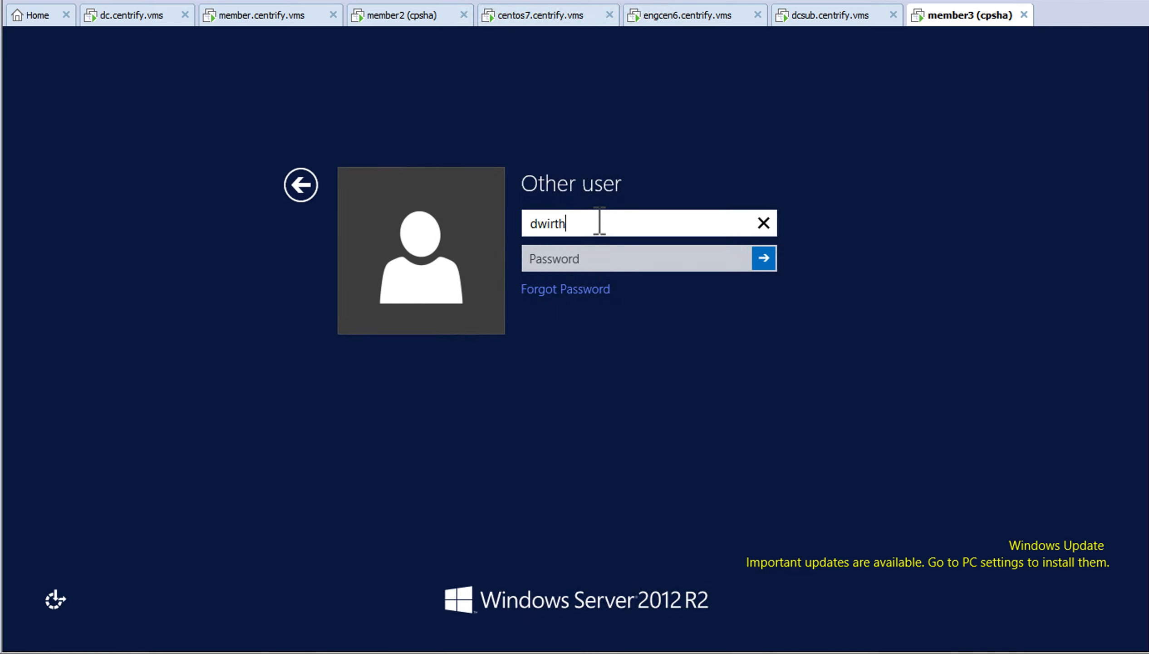
pyautogui.press('Tab')
pyautogui.write('*')
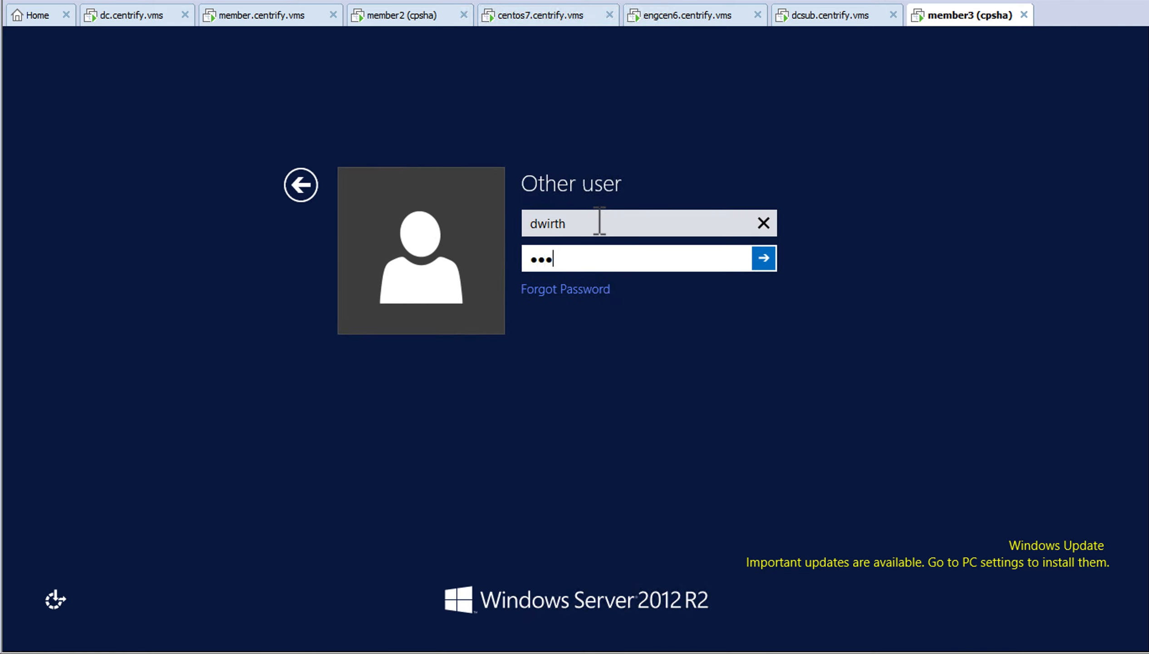
pyautogui.press('Return')
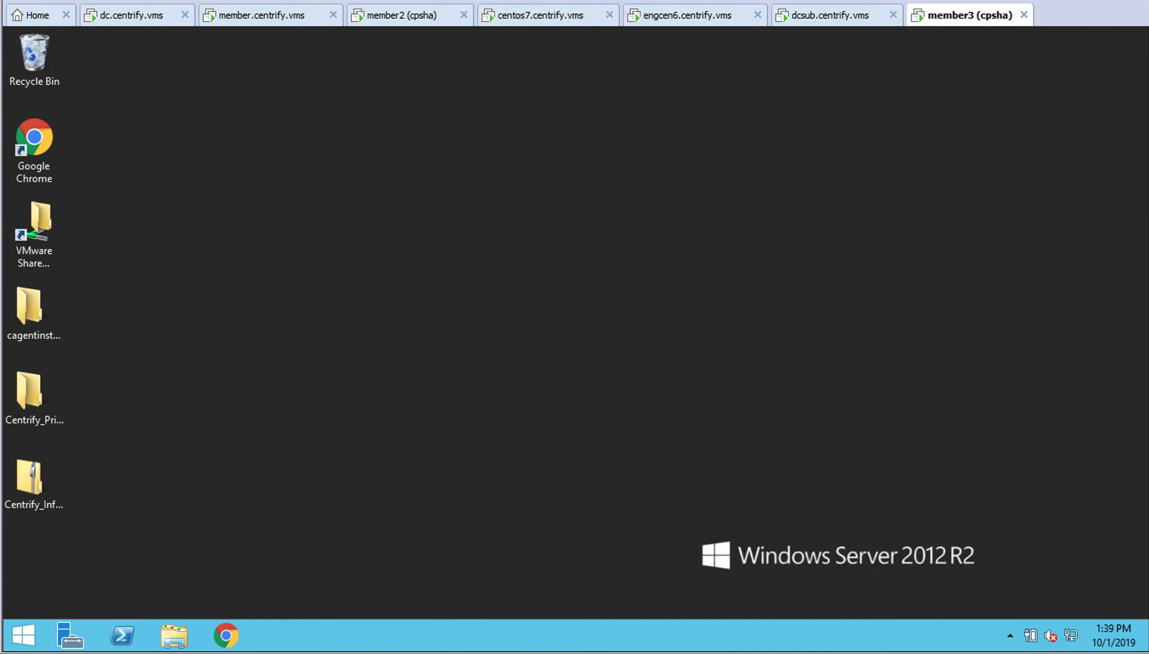
pyautogui.click(301, 16)
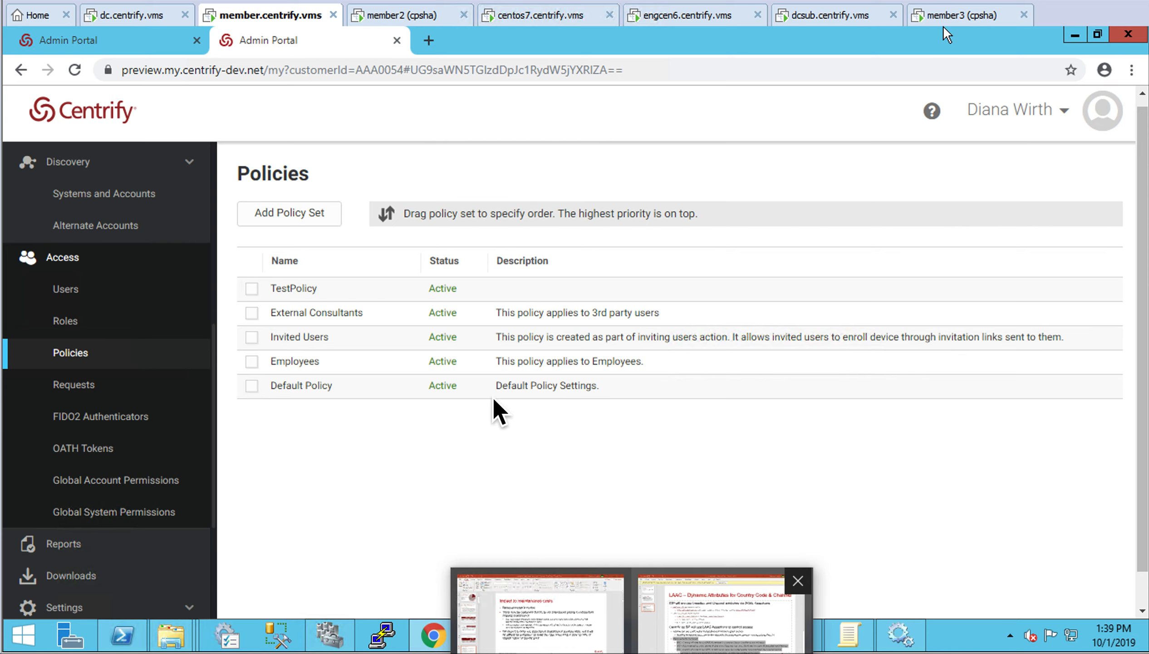
# Inspect TestPolicy's Linux, UNIX and Windows Servers policy, then return to the member3 desktop
pyautogui.click(454, 297)
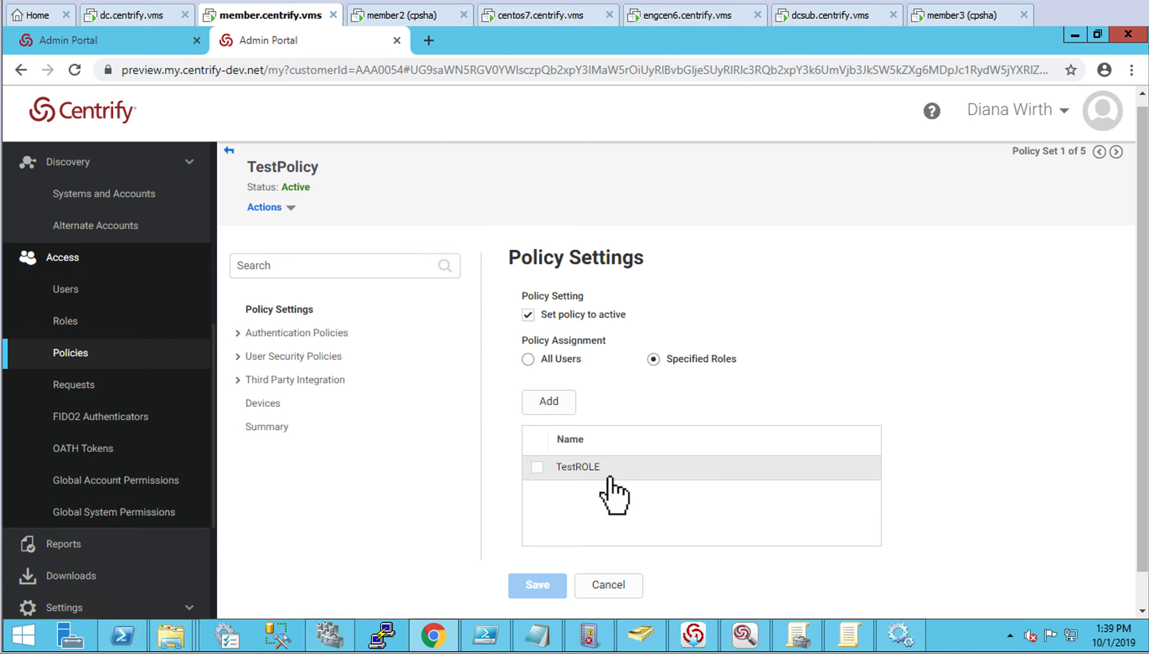
pyautogui.click(250, 341)
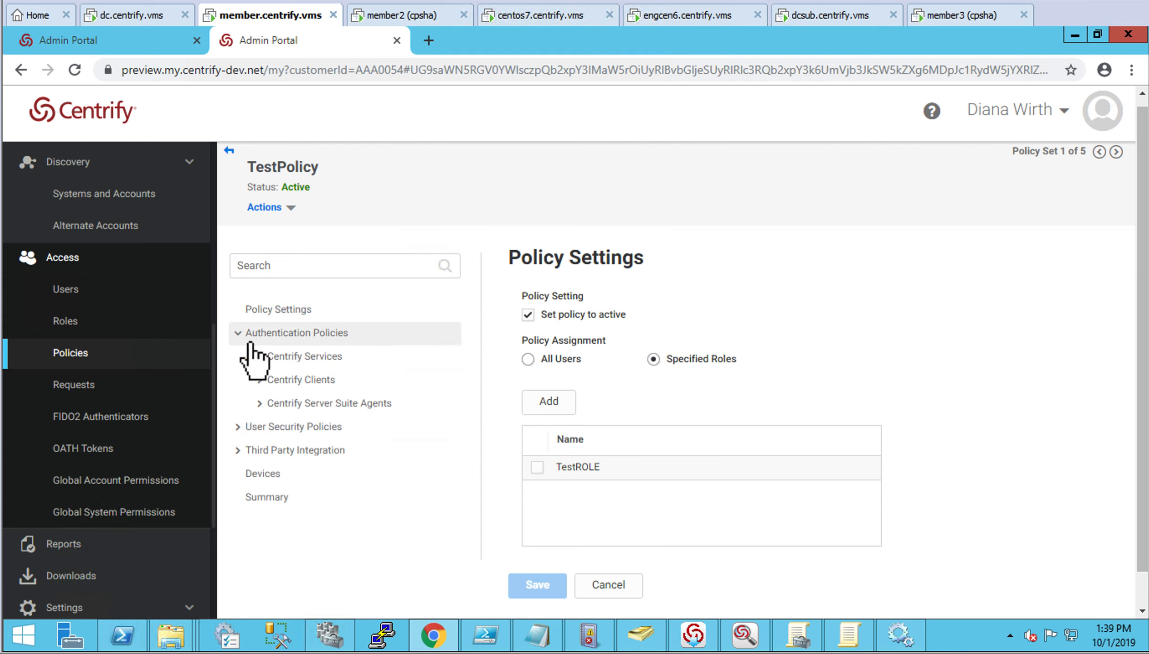
pyautogui.click(276, 407)
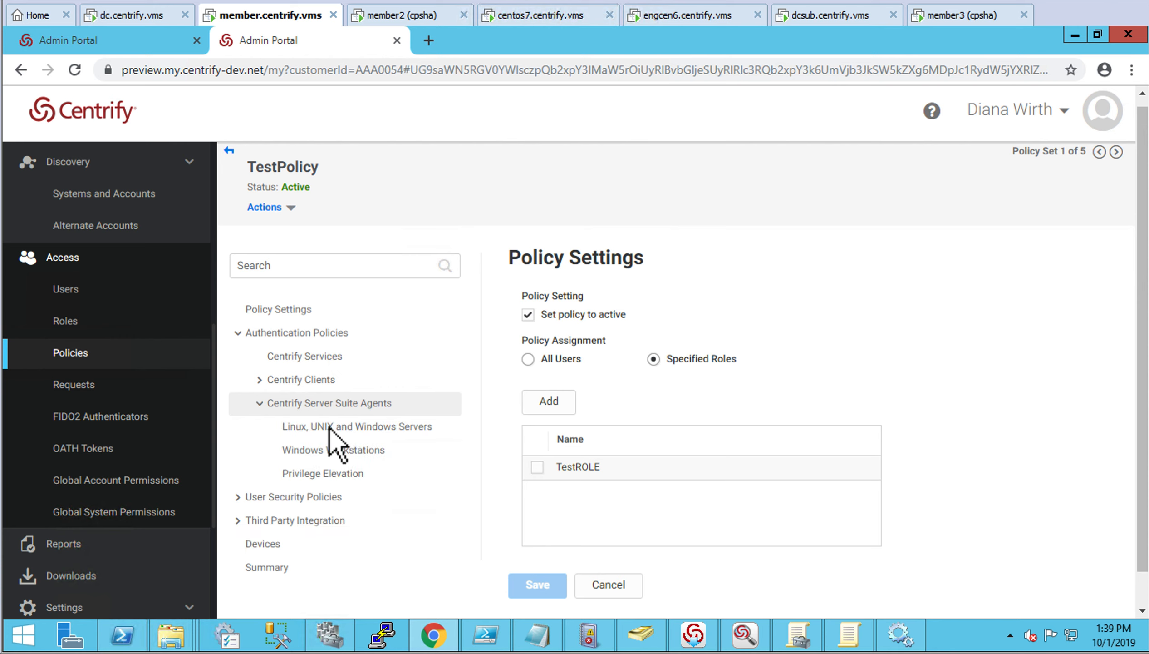
pyautogui.click(352, 436)
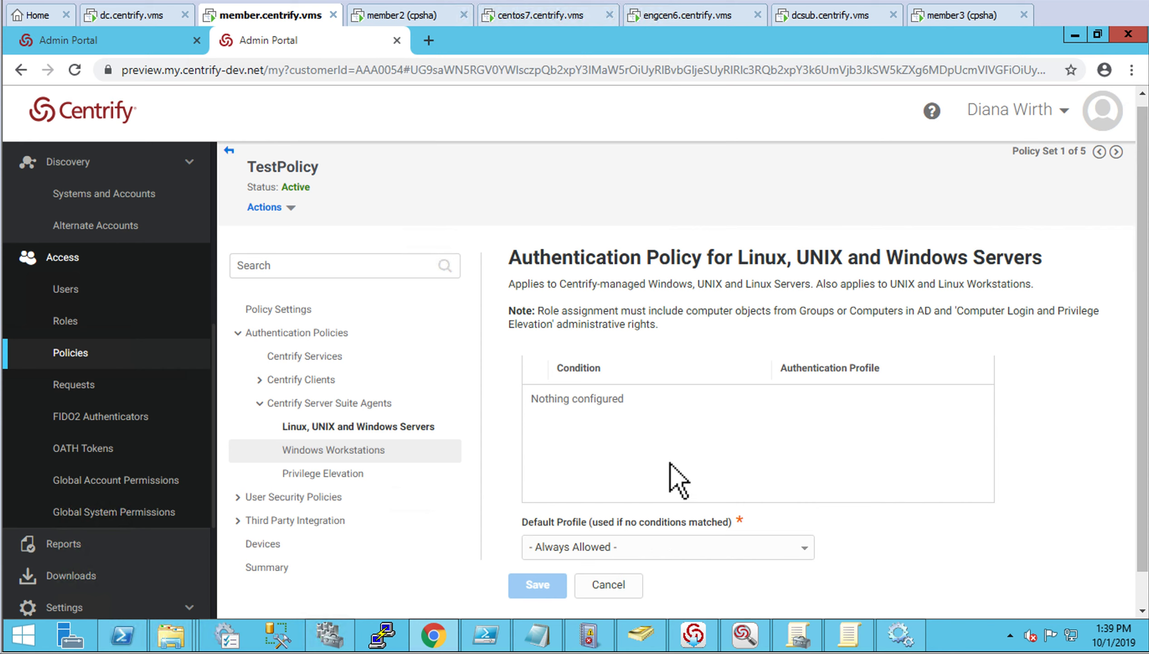
pyautogui.click(960, 17)
pyautogui.click(24, 636)
# Search for 'agent' and launch Centrify Agent Configuration with administrator rights
pyautogui.rightClick(23, 636)
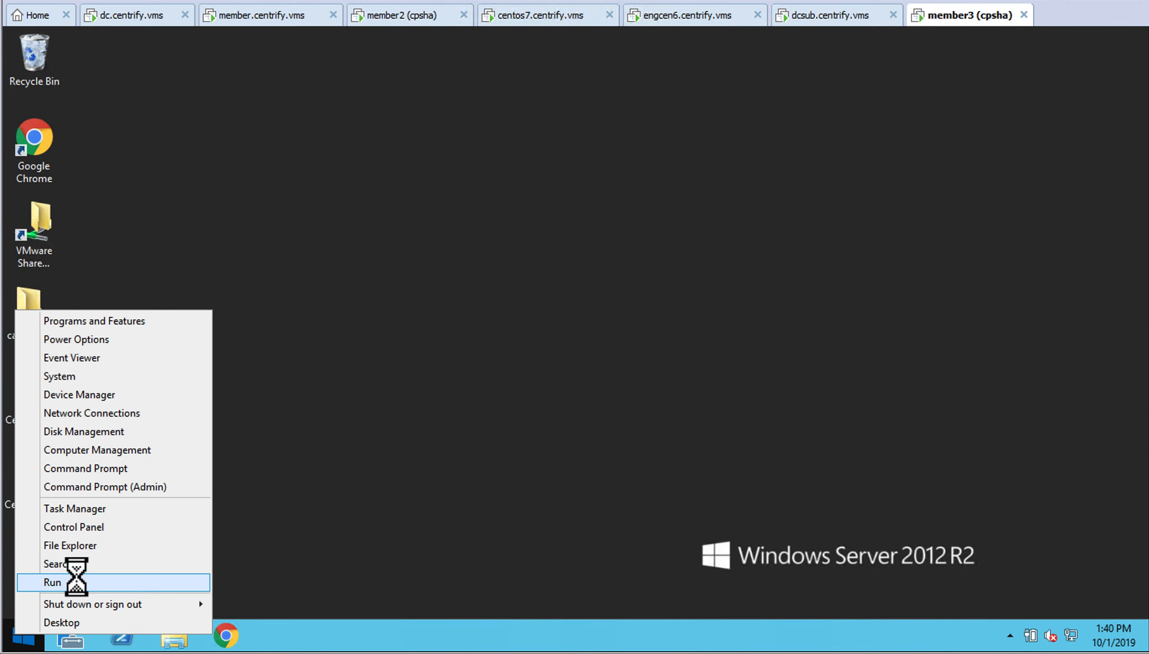
pyautogui.click(55, 564)
pyautogui.write('agent Configuration')
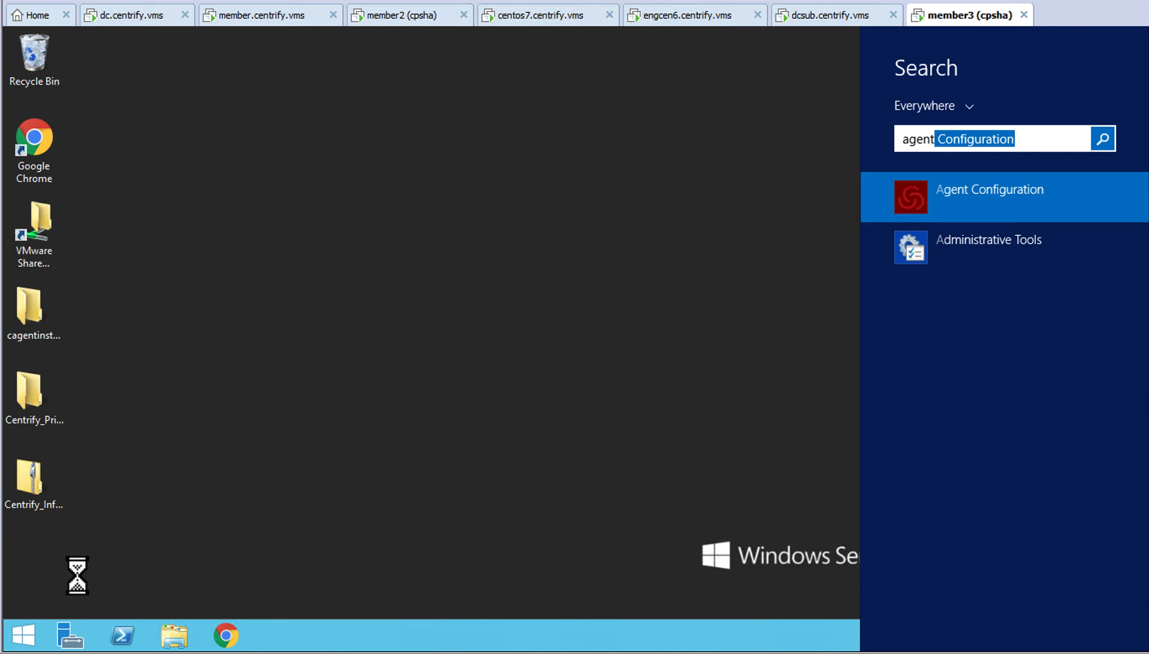
pyautogui.click(979, 213)
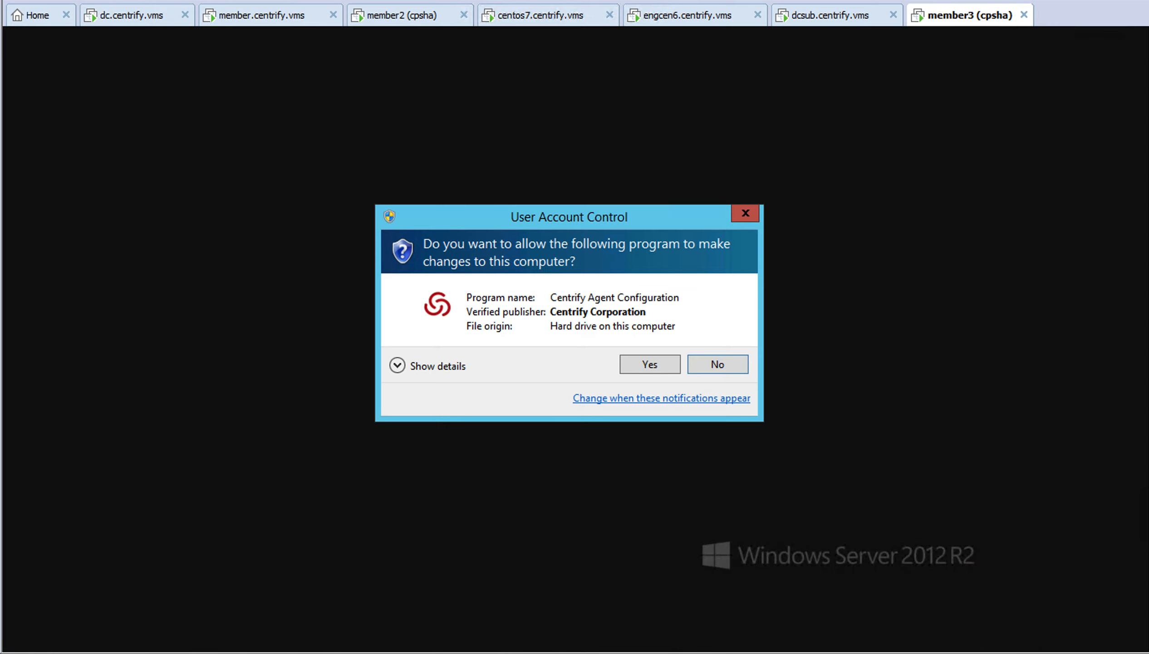
pyautogui.click(650, 369)
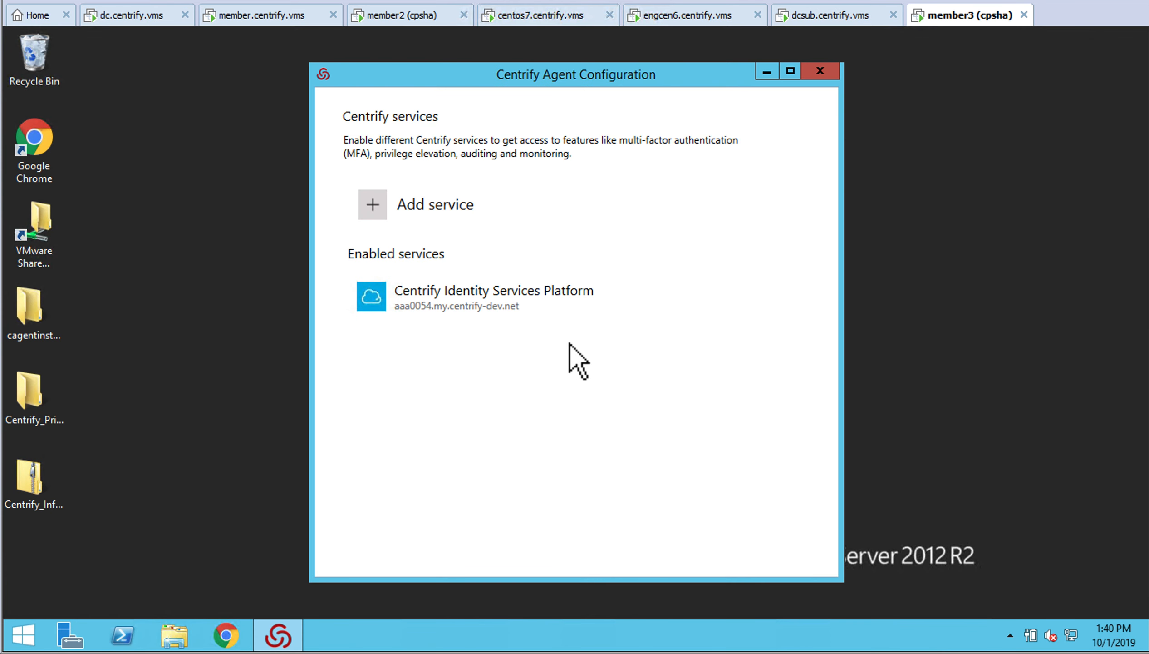
# Open the Identity Services Platform's MFA feature details, showing MFA required for all Active Directory accounts
pyautogui.click(478, 315)
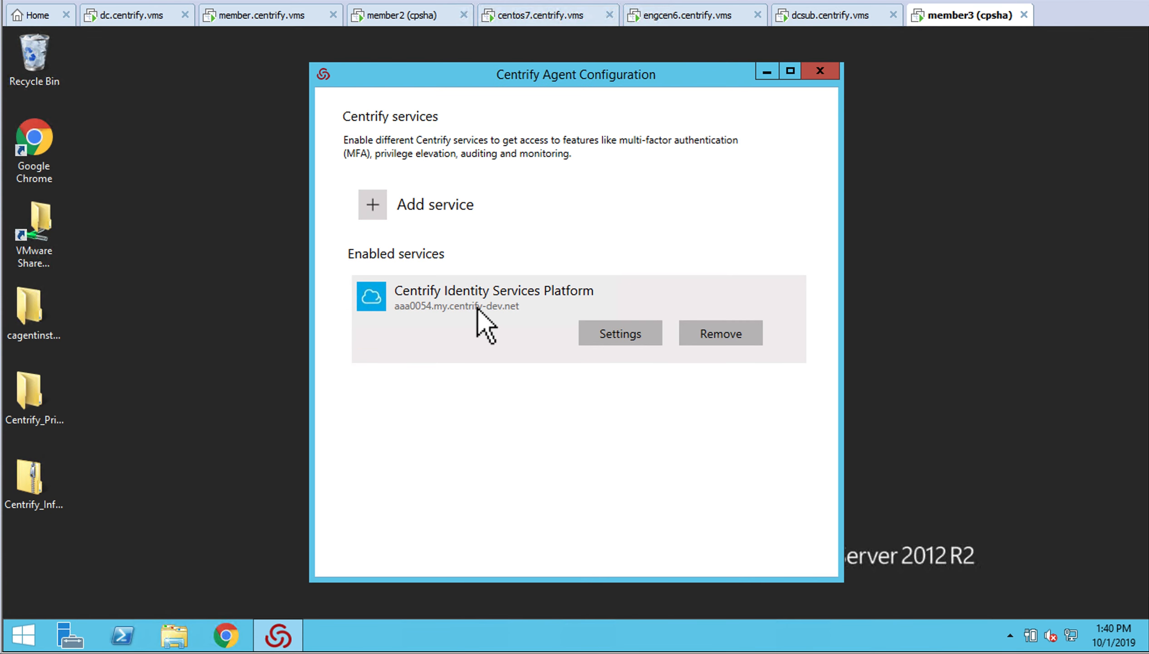
pyautogui.click(609, 341)
pyautogui.click(444, 404)
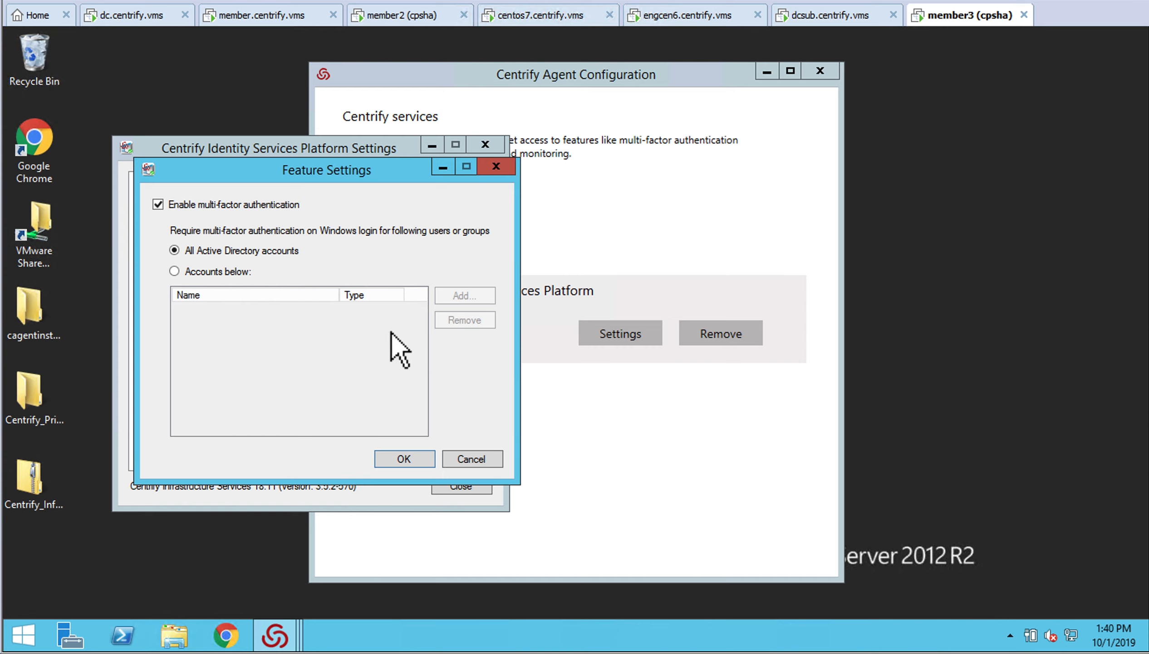